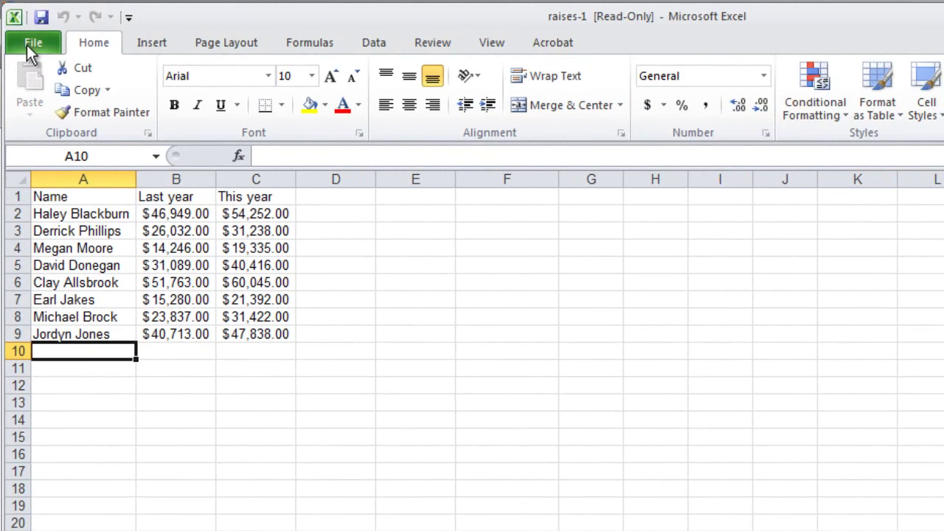
- Save a copy of the read-only workbook as Raises on Removable Disk (E:), keeping the Excel Workbook type
left_click(26, 45)
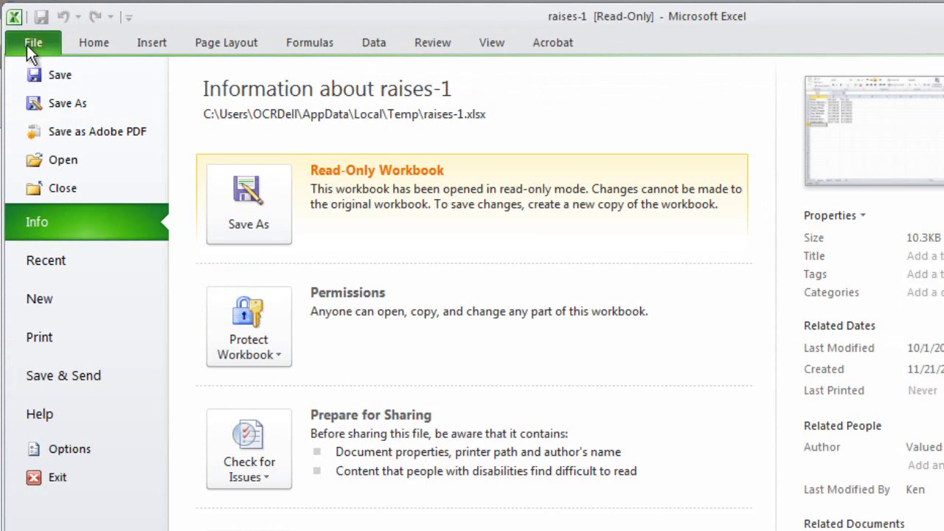
left_click(67, 101)
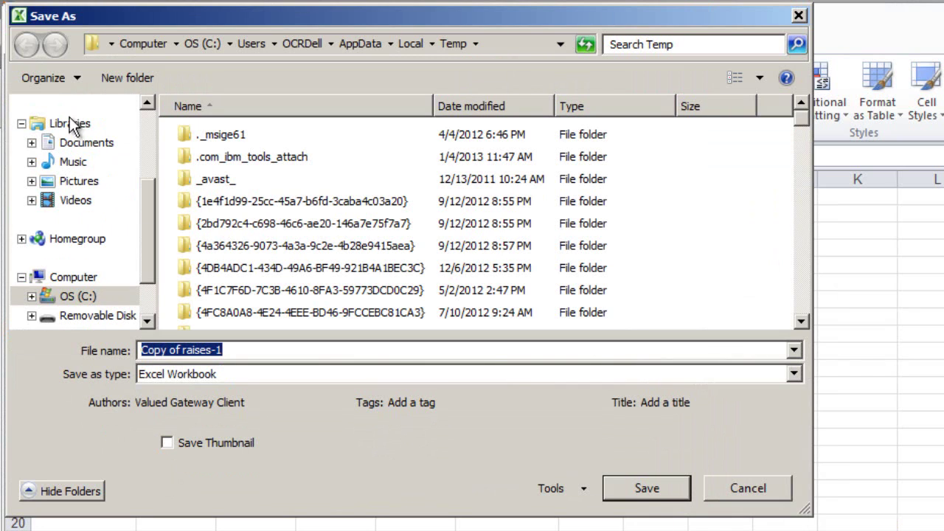
left_click_drag(144, 264, 144, 285)
left_click(105, 281)
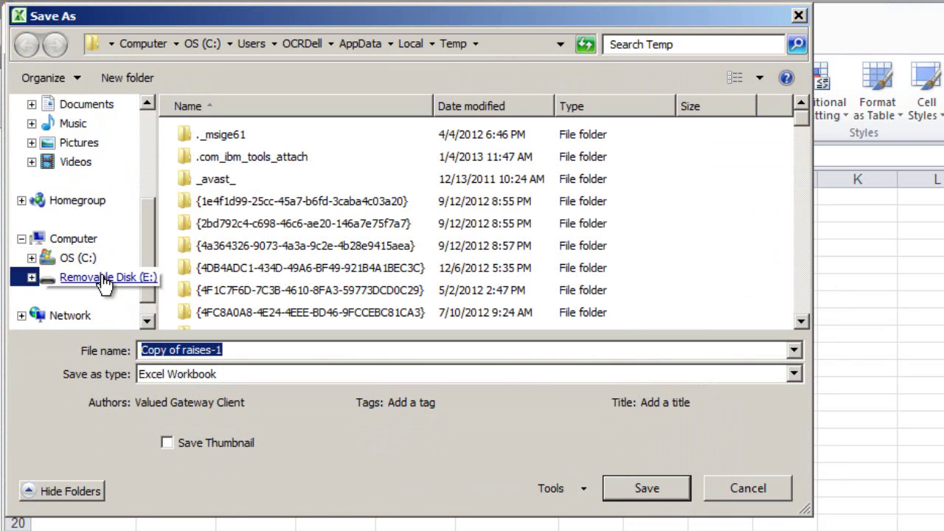
left_click(194, 350)
double_click(193, 350)
left_click_drag(231, 353, 90, 332)
type("Raises")
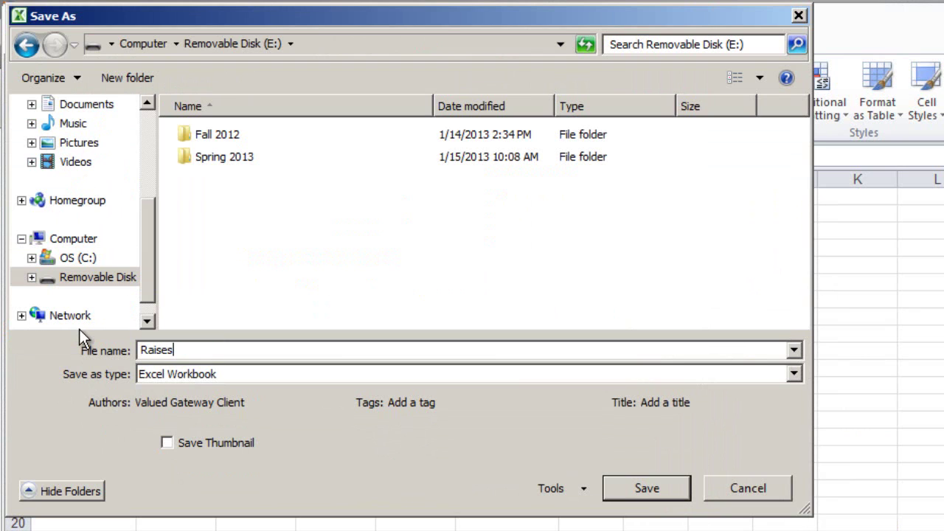
left_click(629, 494)
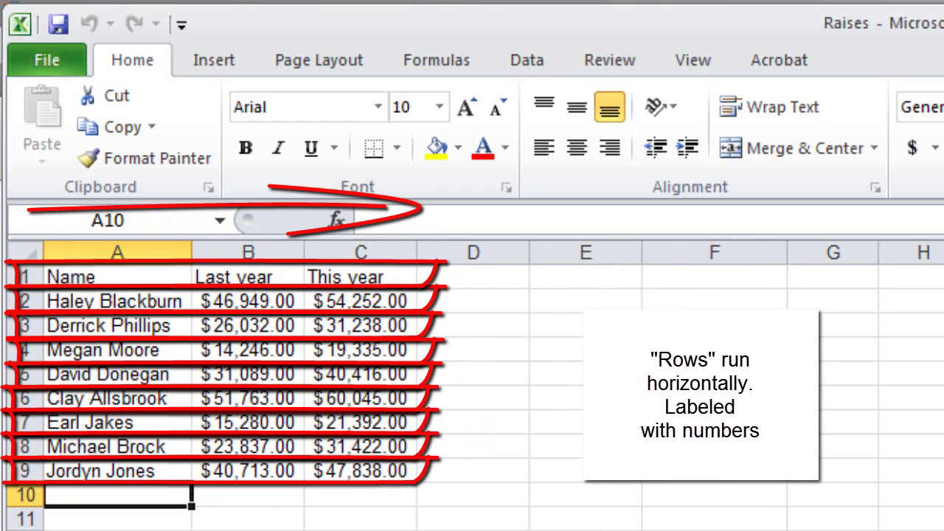
- Enter the column header "Difference" in cell D1
left_click(156, 296)
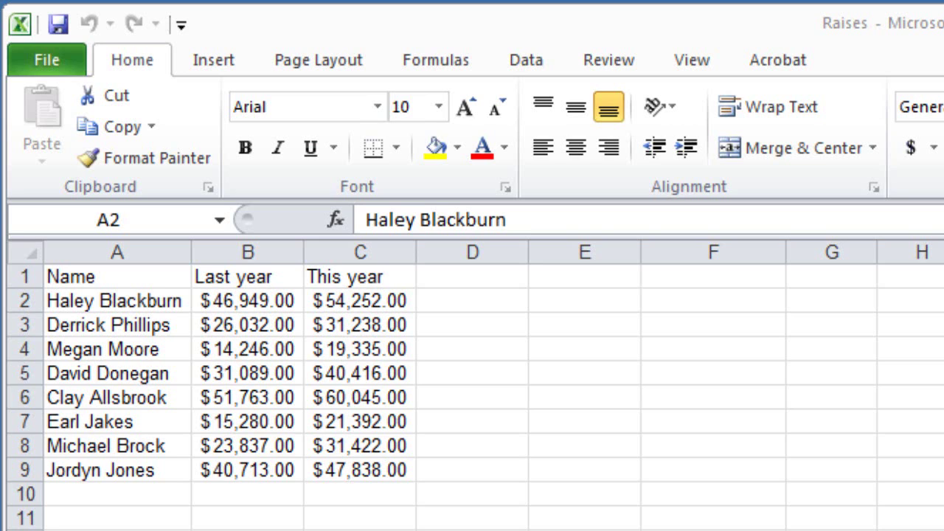
left_click(462, 278)
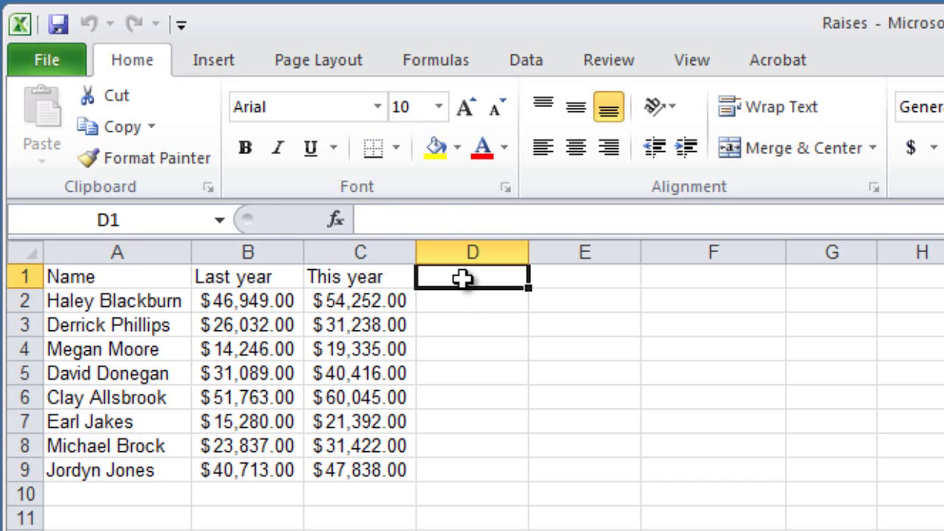
type("Difference")
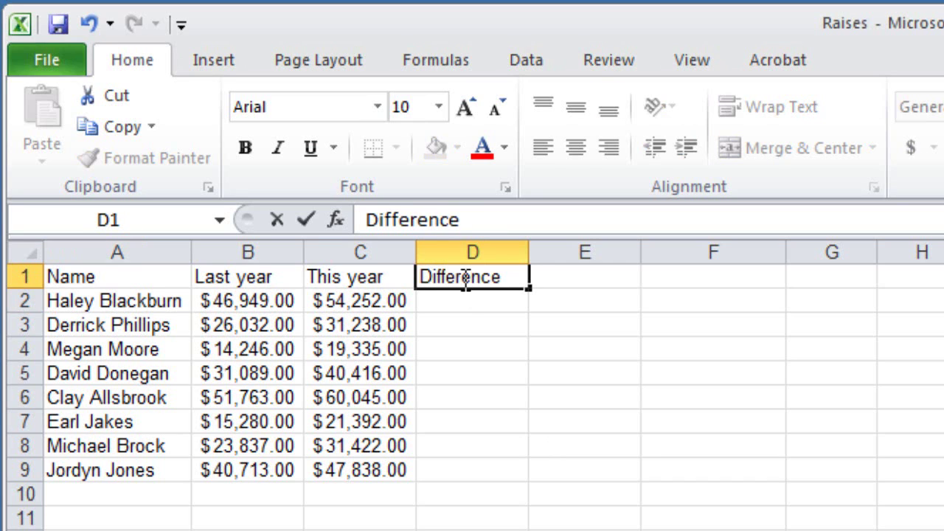
- Enter the formula =C2-B2 in cell D2 to subtract last year's salary from this year's
left_click(470, 297)
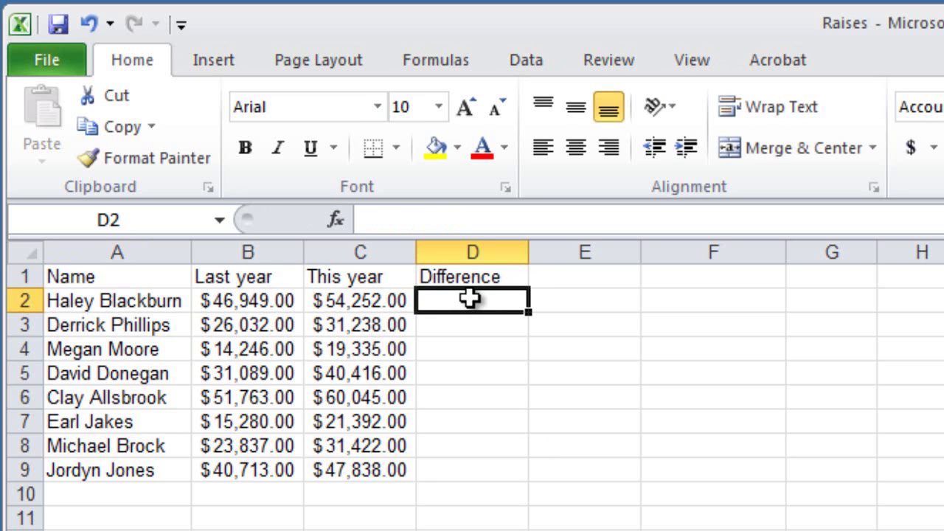
type("=")
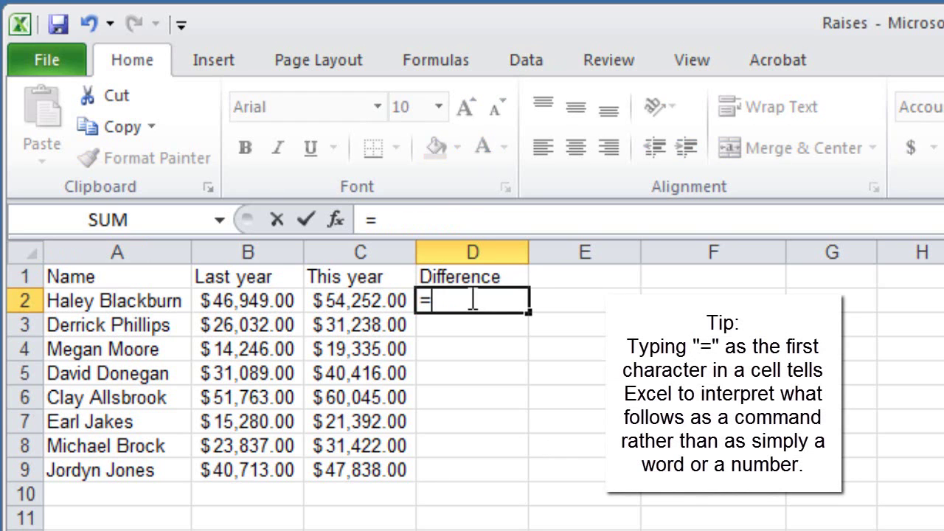
left_click(379, 299)
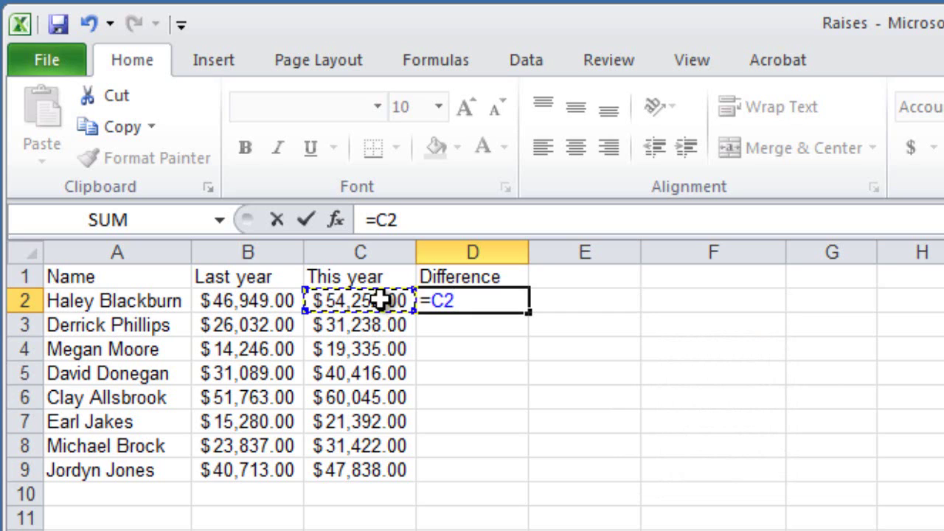
type("-")
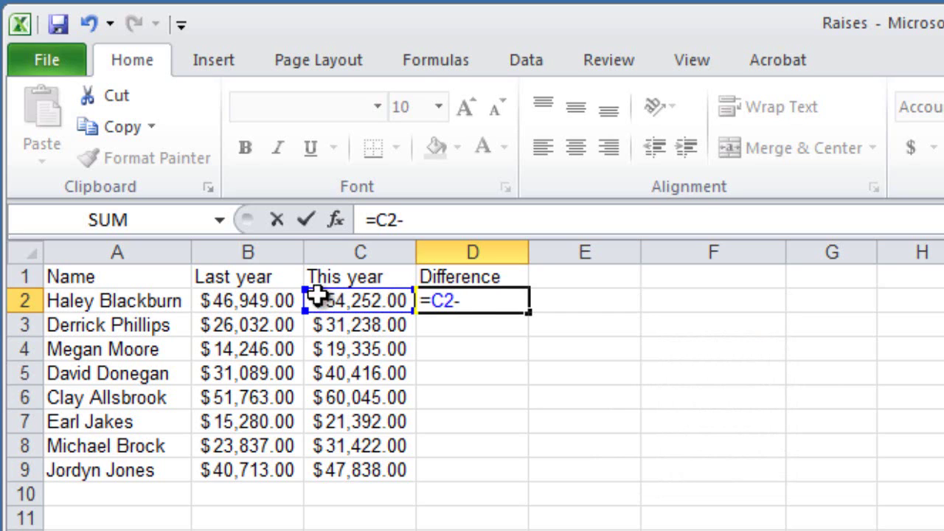
left_click(223, 300)
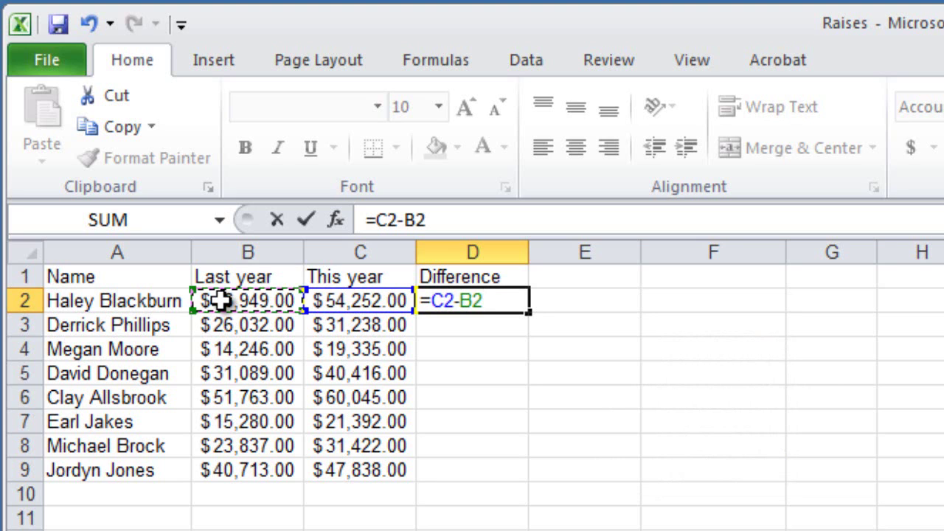
key("Return")
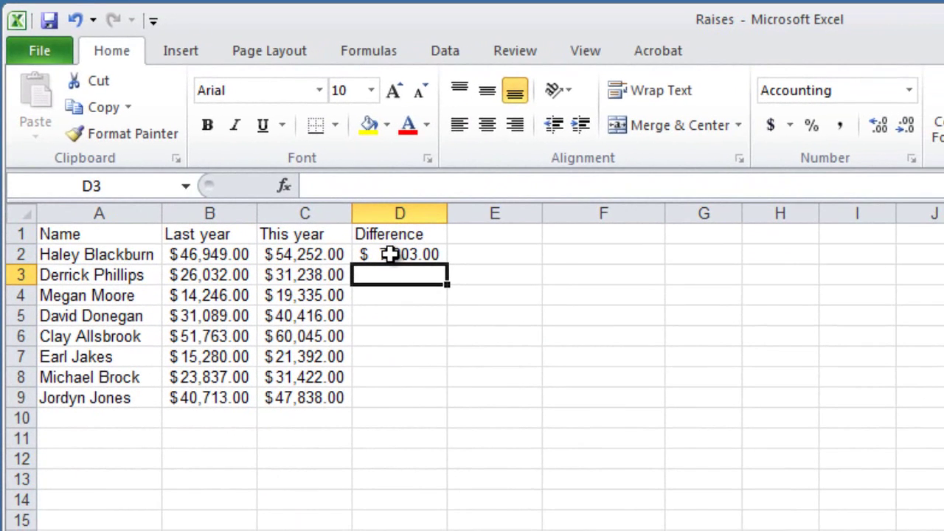
- Copy the difference formula from D2 into cells D3 through D9 and end the copy mode
left_click(390, 254)
right_click(392, 255)
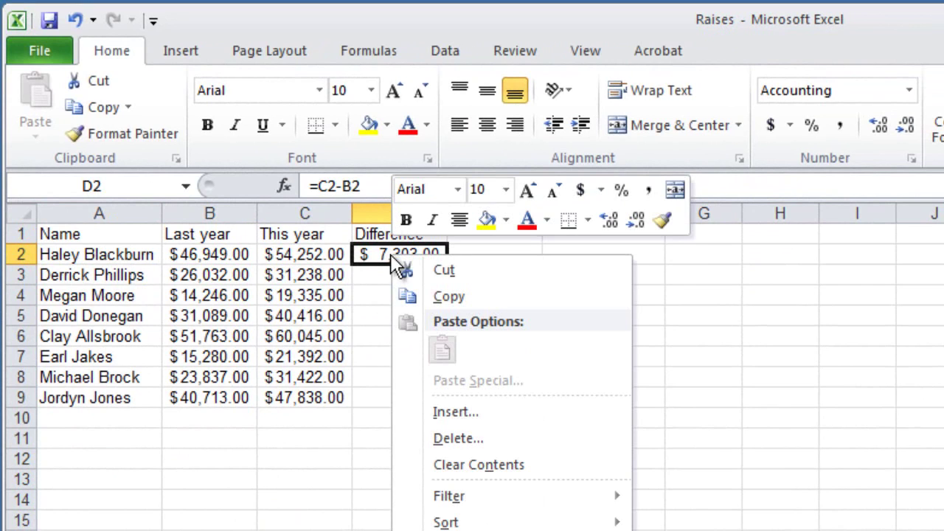
left_click(445, 295)
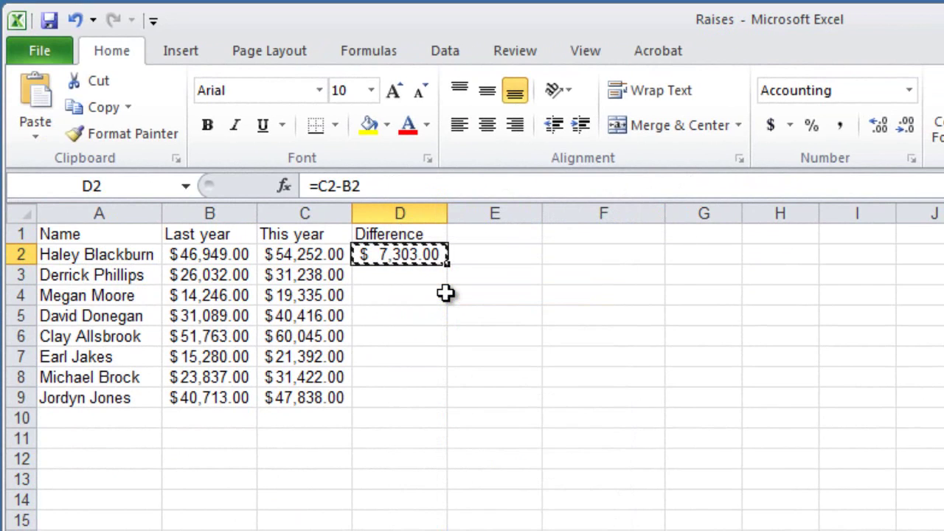
left_click_drag(425, 279, 415, 391)
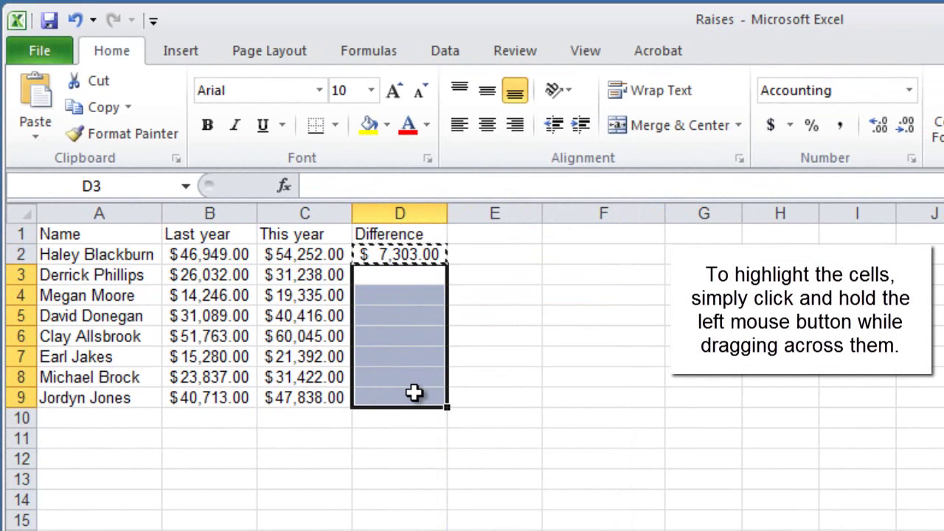
right_click(405, 343)
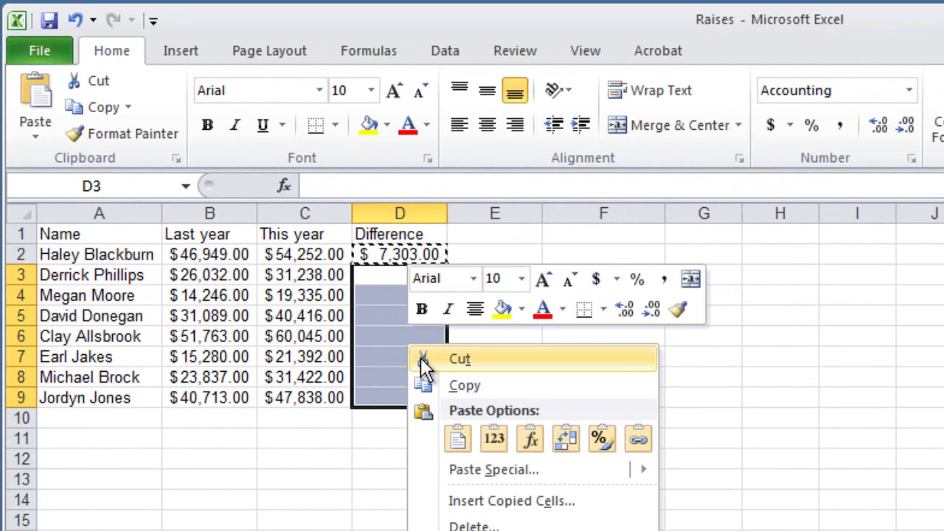
left_click(459, 437)
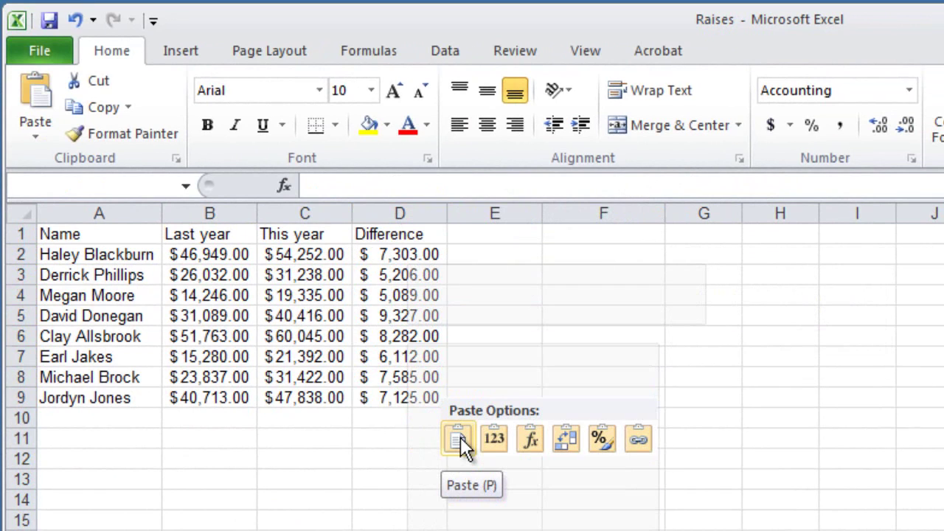
left_click(460, 437)
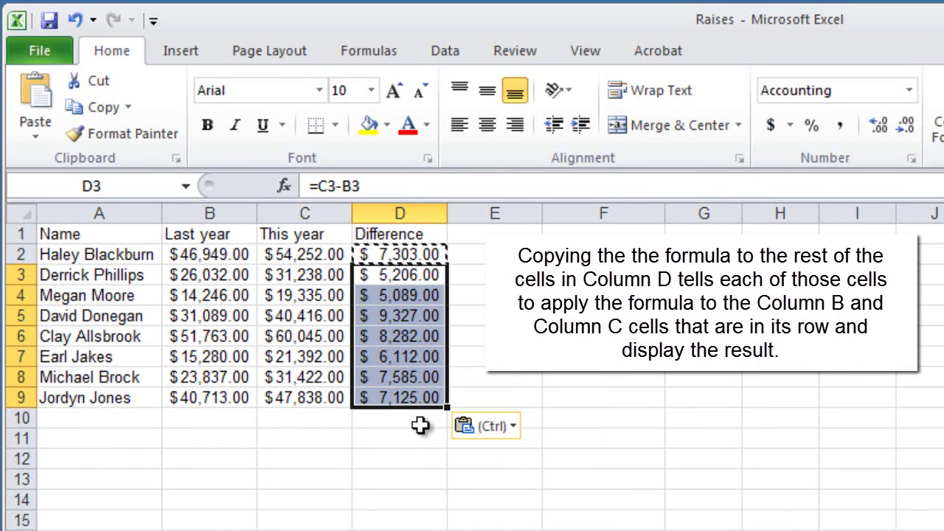
key("Escape")
left_click(420, 424)
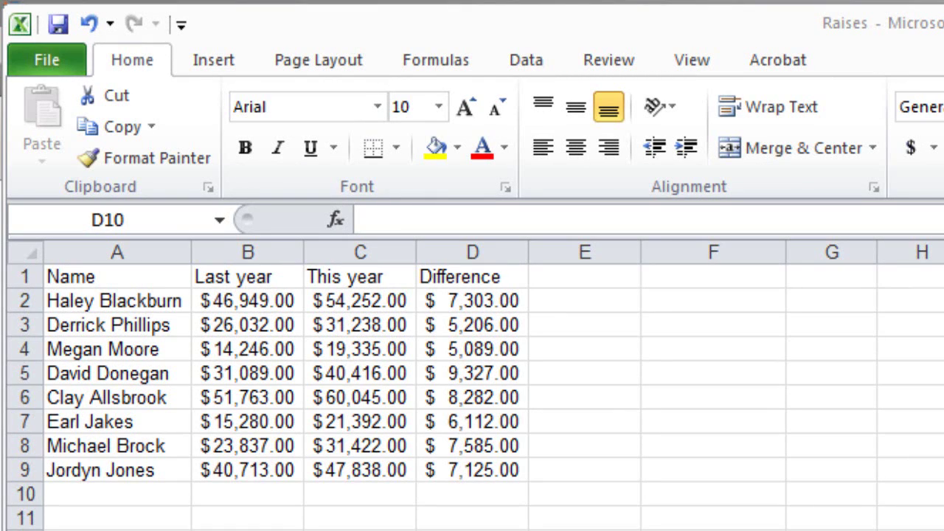
- Enter the column header "Percent change" in cell E1
left_click(574, 278)
left_click(572, 278)
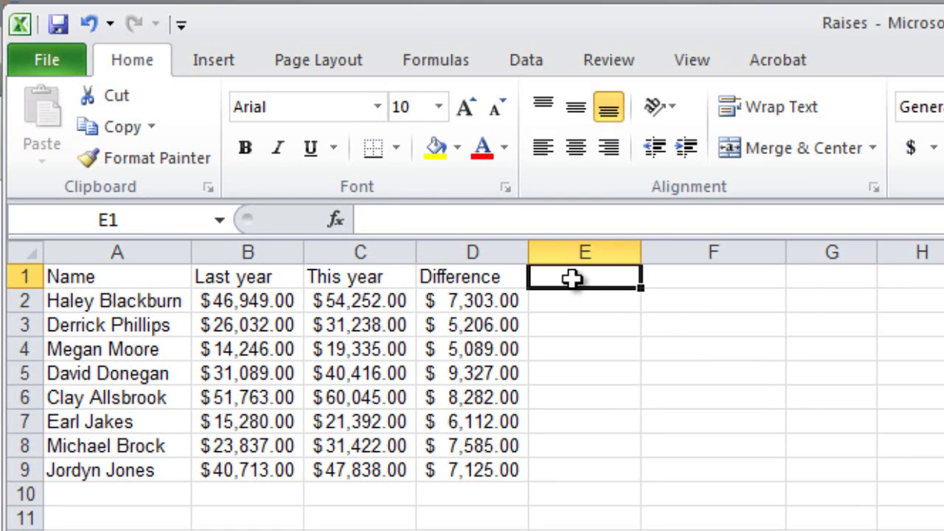
type("Percent")
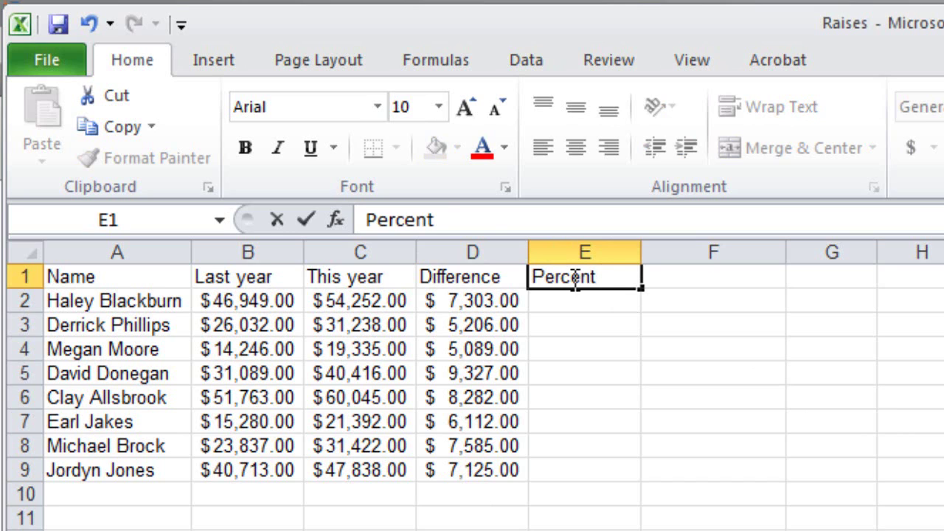
type(" change")
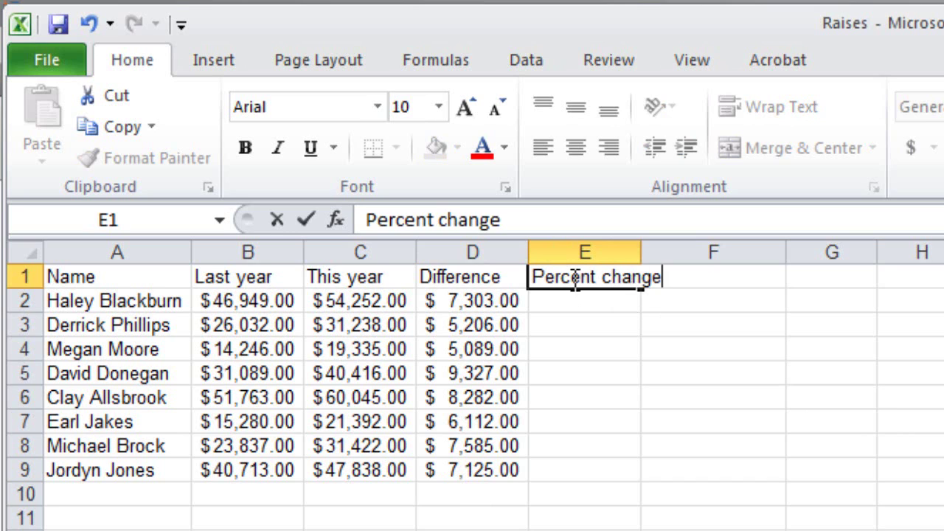
key("Return")
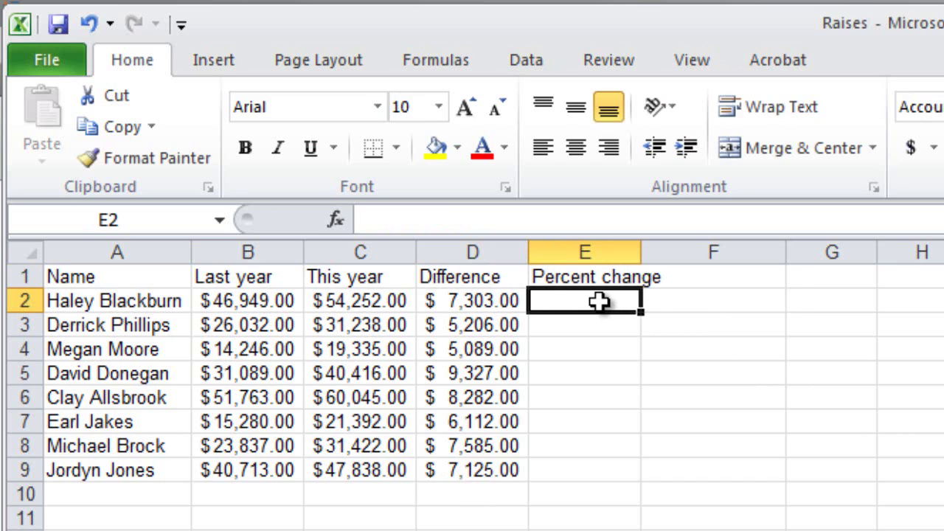
- Enter the formula =D2/B2 in cell E2 to divide the difference by last year's salary
type("=")
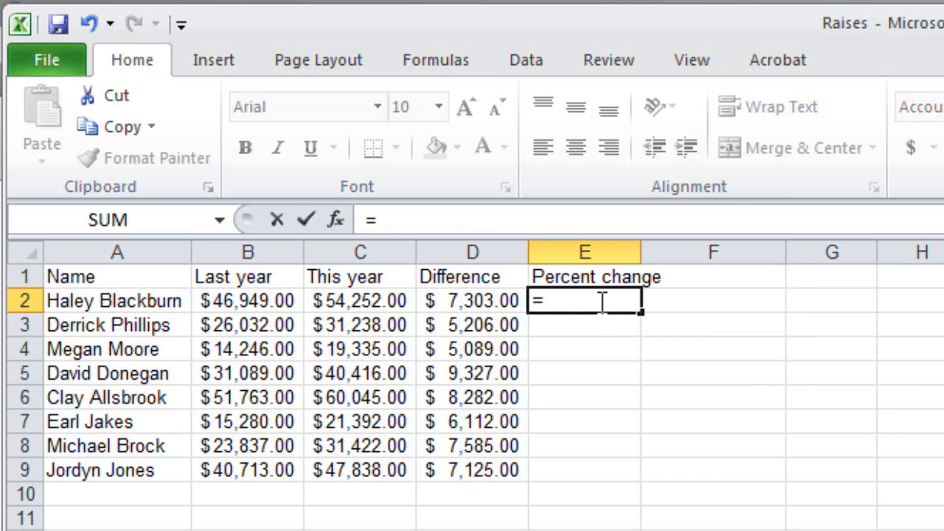
key("Left")
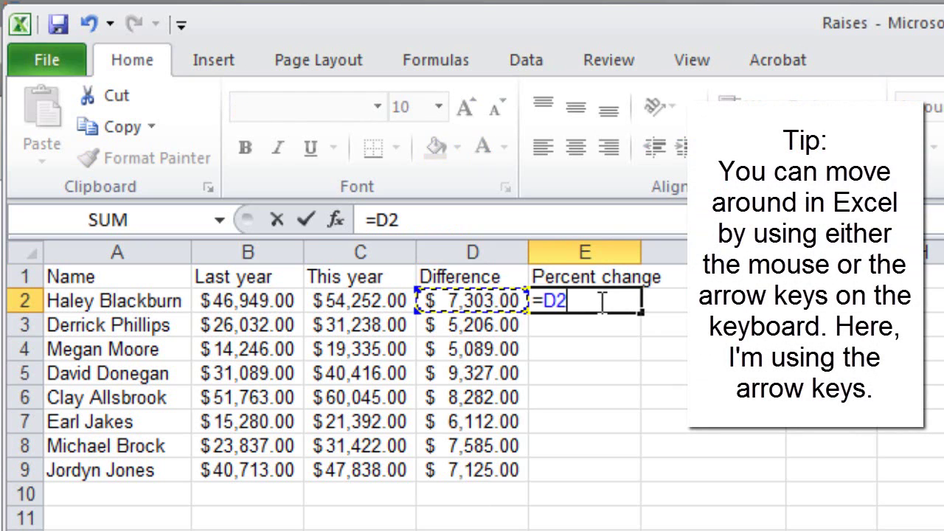
type("/")
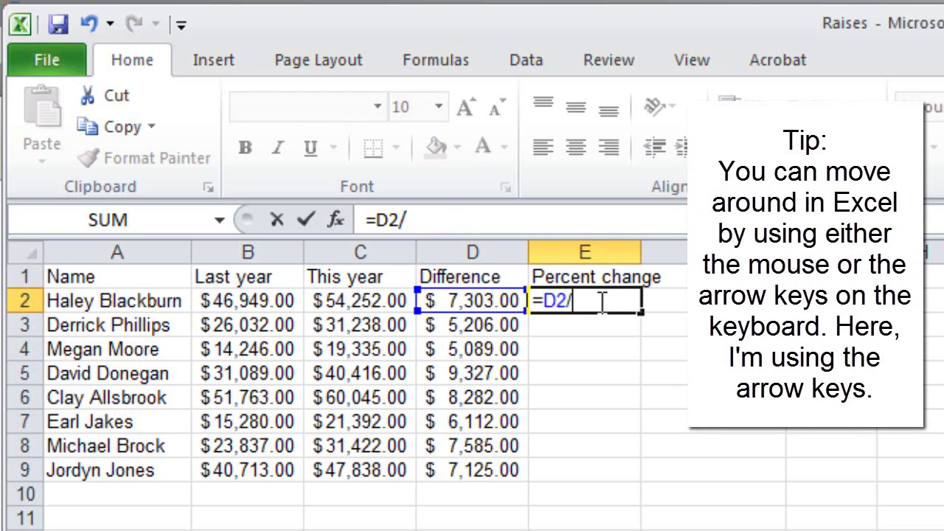
key("Left")
key("Left")
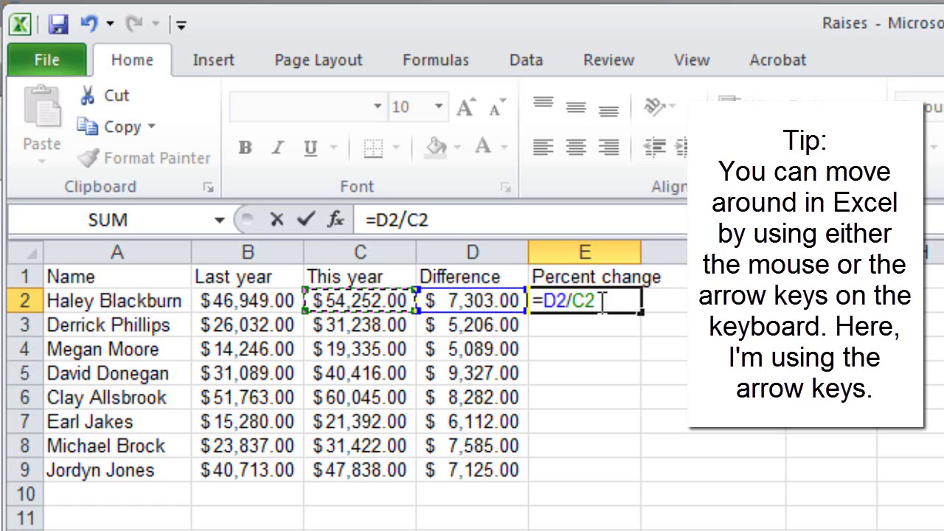
key("Left")
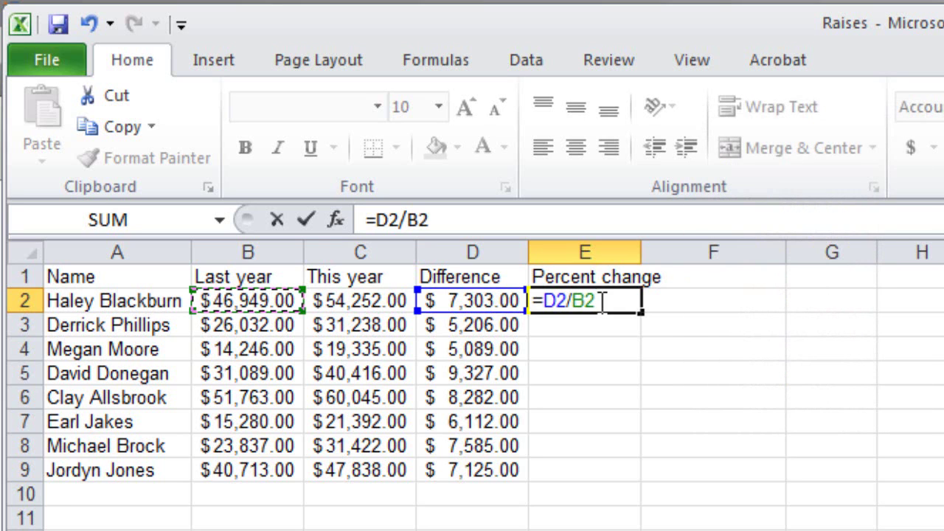
key("Return")
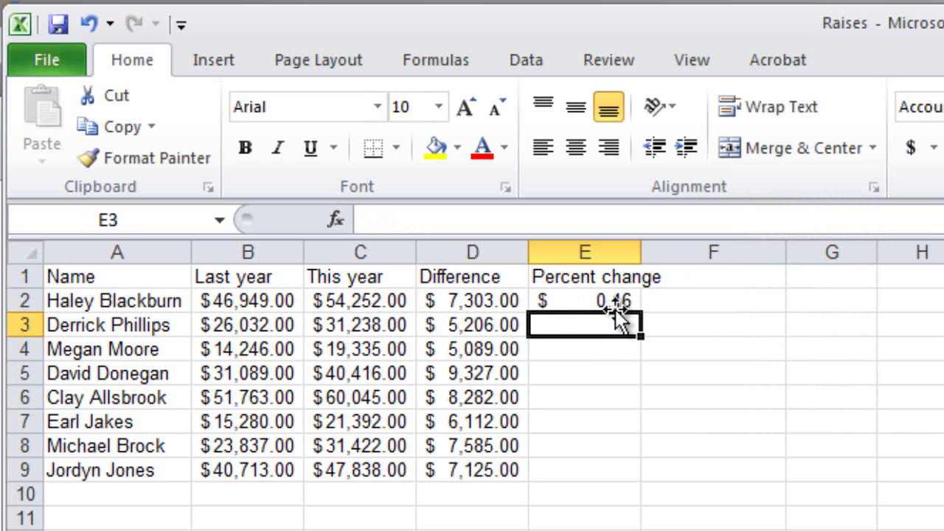
- Copy the percent change formula from E2 into cells E3 through E9
left_click(613, 302)
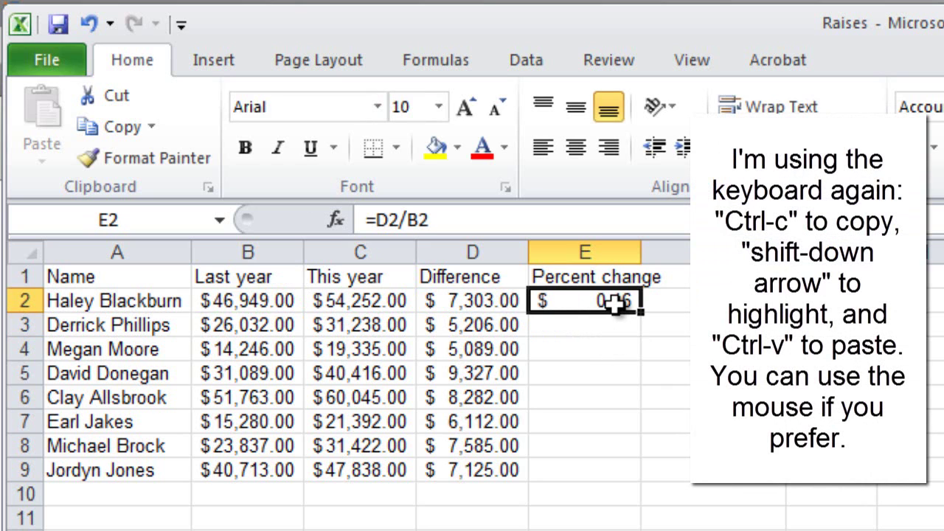
key("ctrl+c")
key("Down")
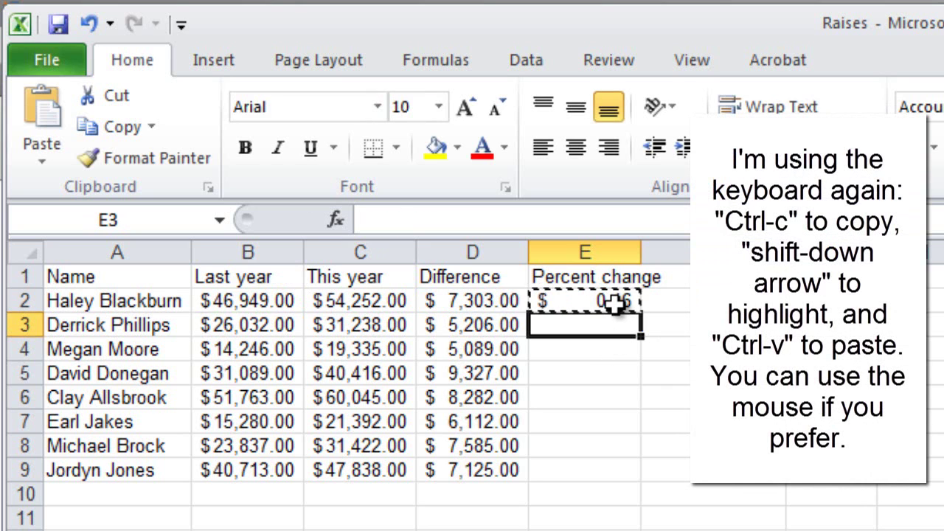
key("shift+Down")
key("shift+Down")
key("shift+Down")
key("shift+Down")
key("shift+Down")
key("shift+Down")
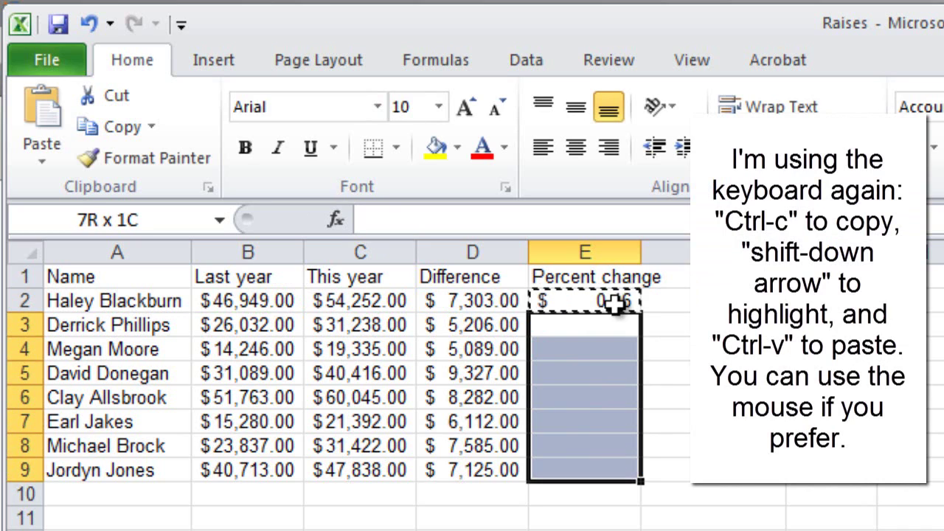
key("ctrl+v")
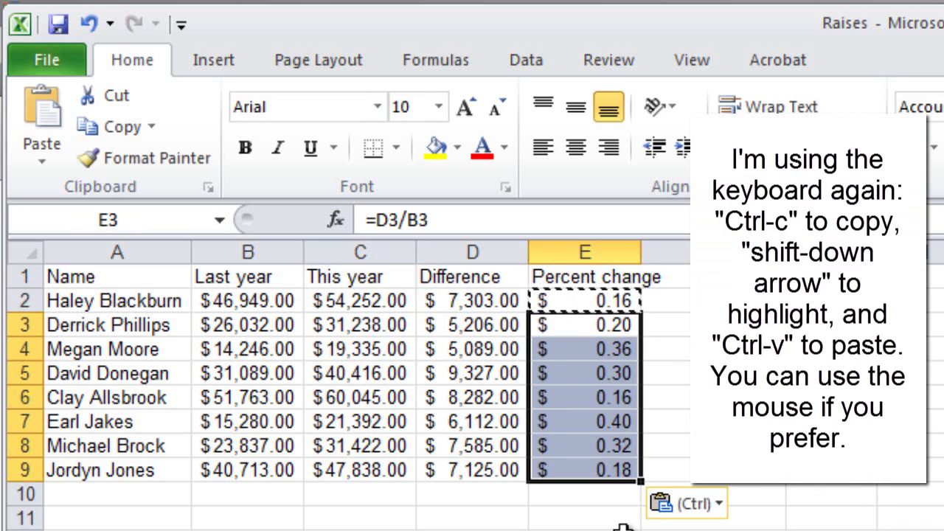
- Format cells E2 through E9 as Percentage with 0 decimal places and fit column E's width to its contents
key("Escape")
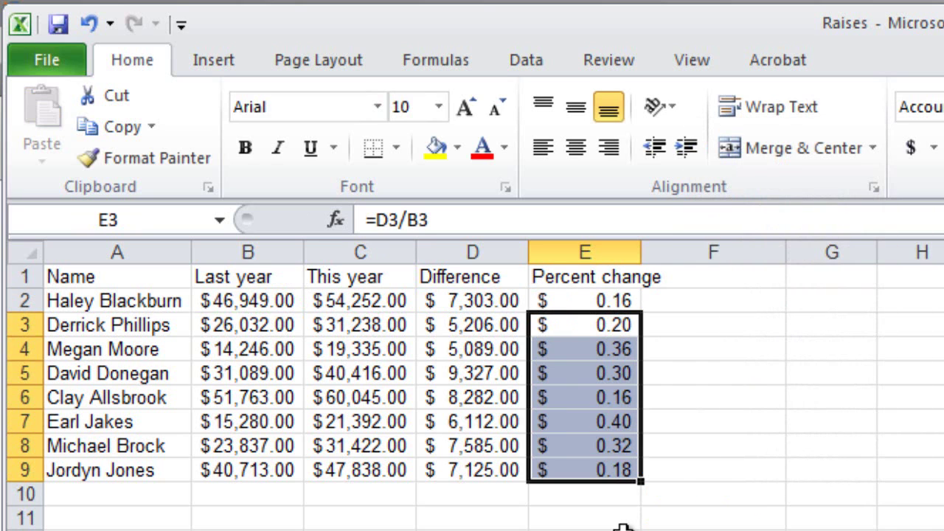
left_click(571, 298)
left_click_drag(571, 298, 573, 470)
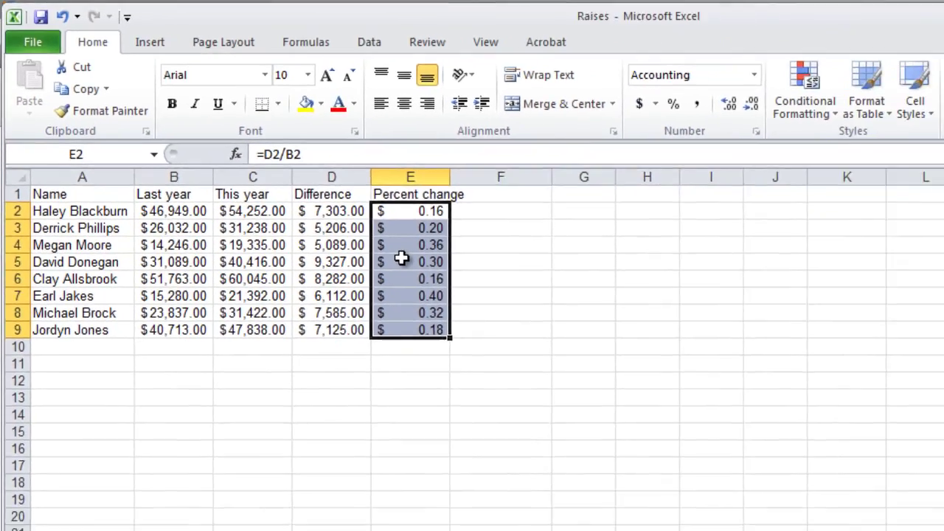
right_click(573, 369)
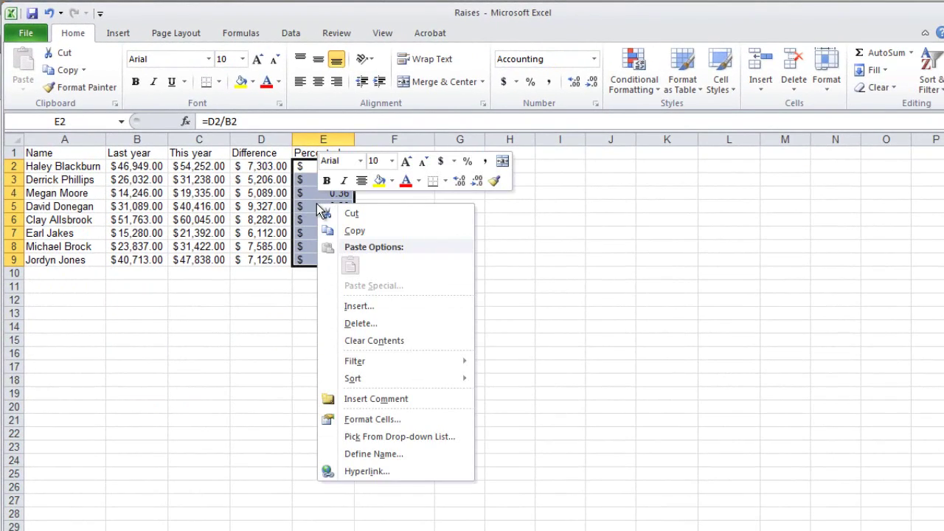
left_click(363, 419)
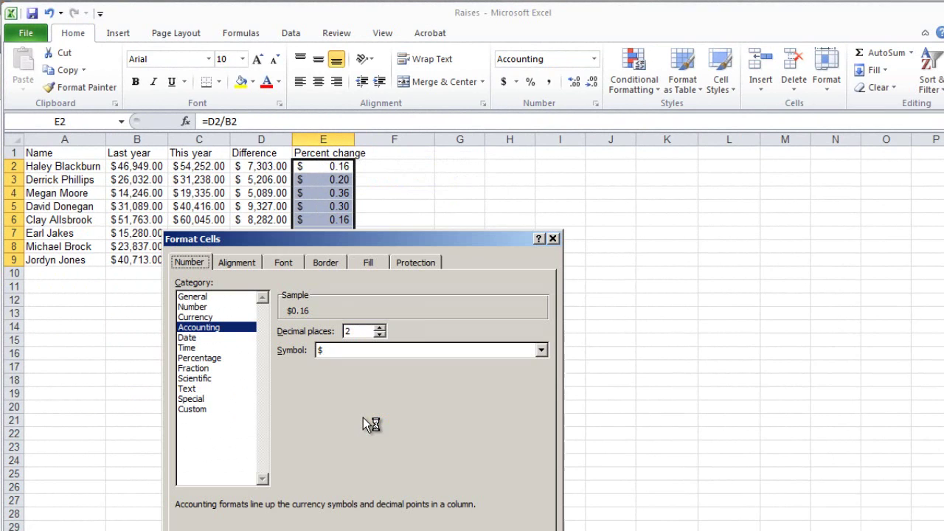
left_click_drag(372, 238, 591, 171)
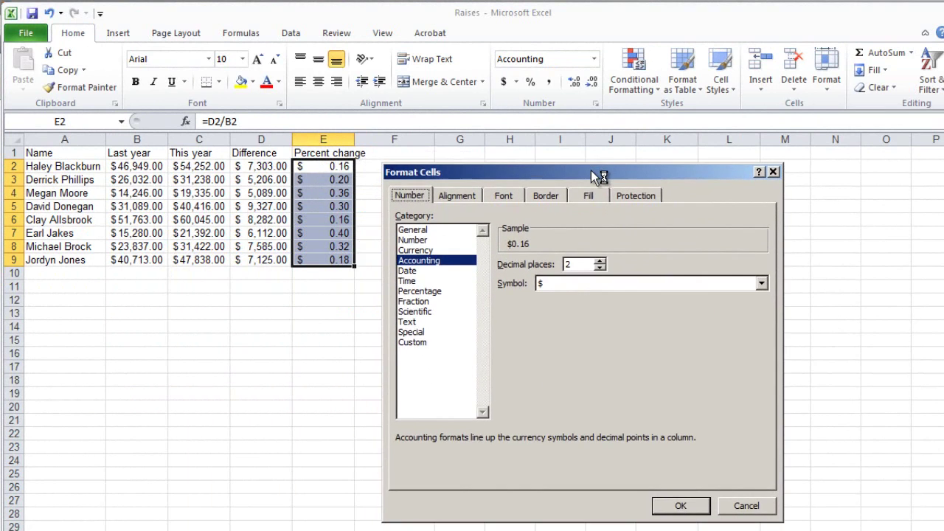
left_click(415, 292)
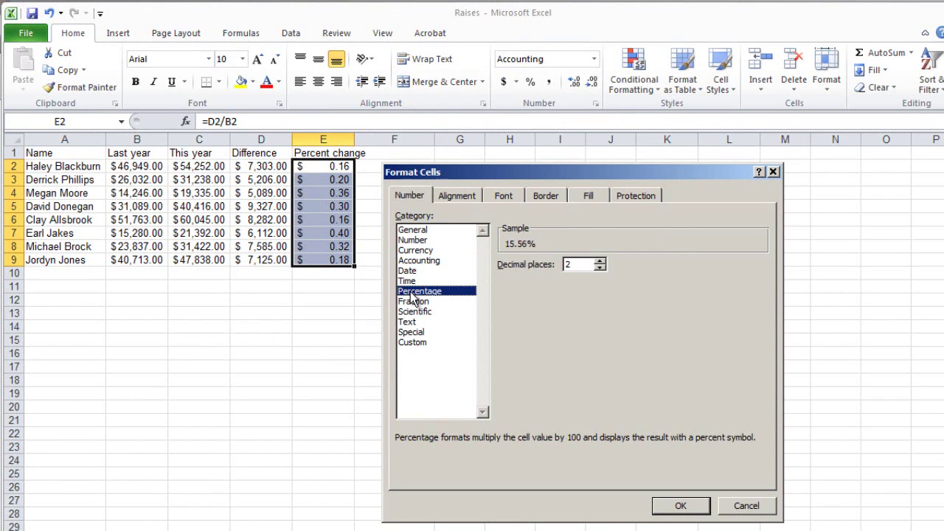
left_click(600, 269)
left_click(599, 269)
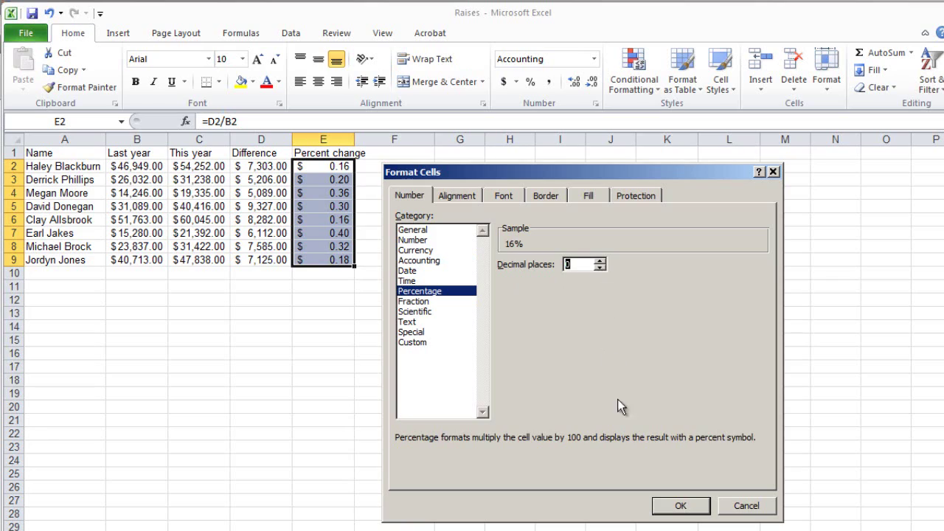
left_click(680, 506)
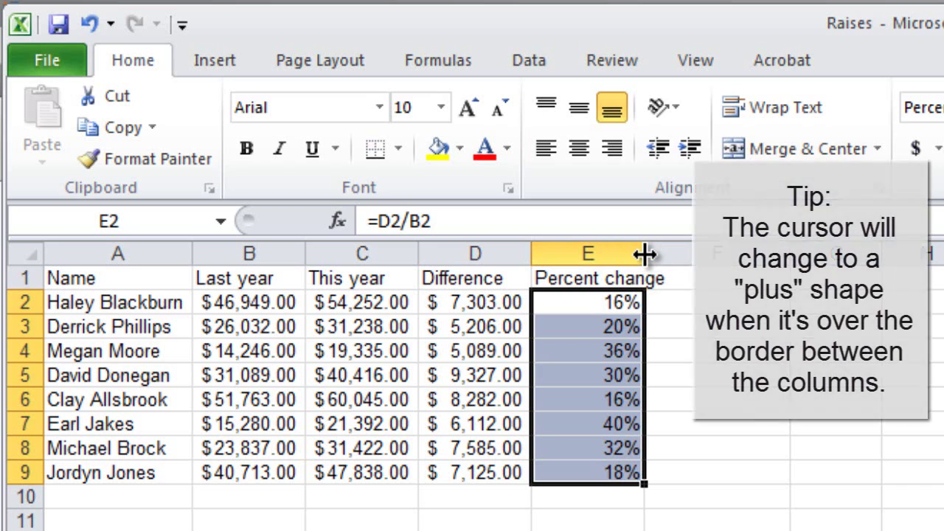
double_click(645, 255)
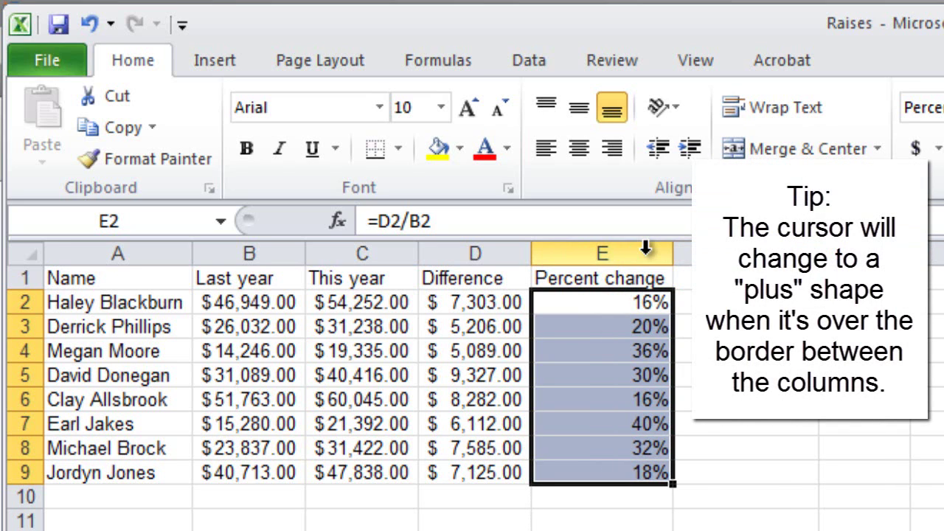
left_click(703, 492)
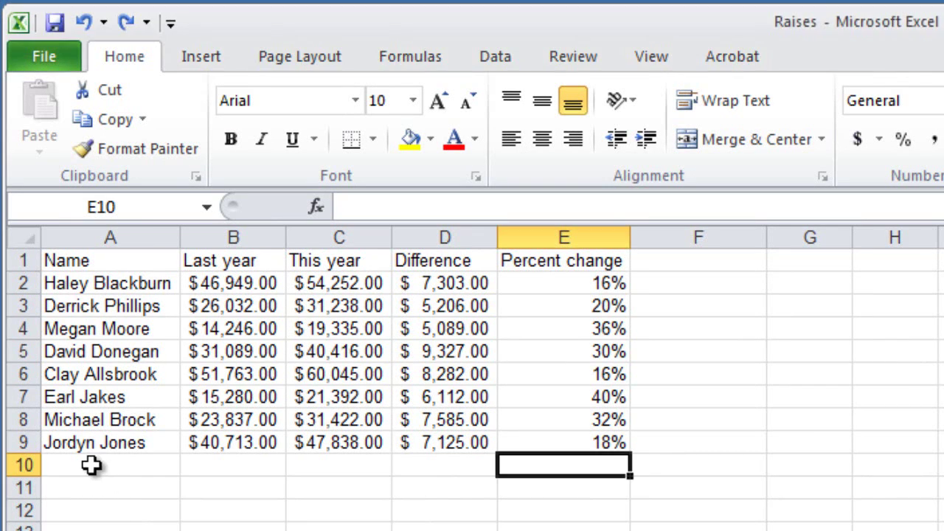
- Enter the row label "Total:" in cell A10 below the employee names
left_click(93, 464)
type("Total:")
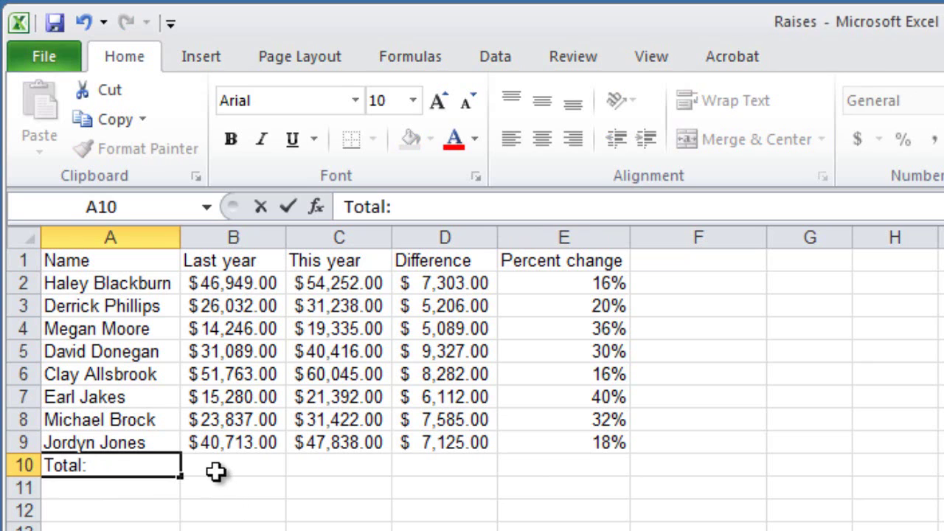
key("Tab")
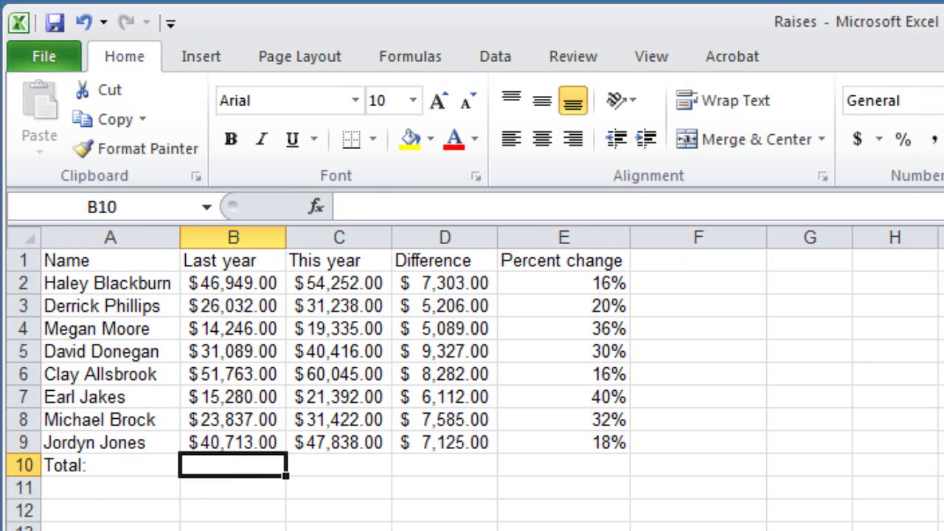
- Enter the formula =SUM(B2:B9) in cell B10 to total last year's salaries
type("=")
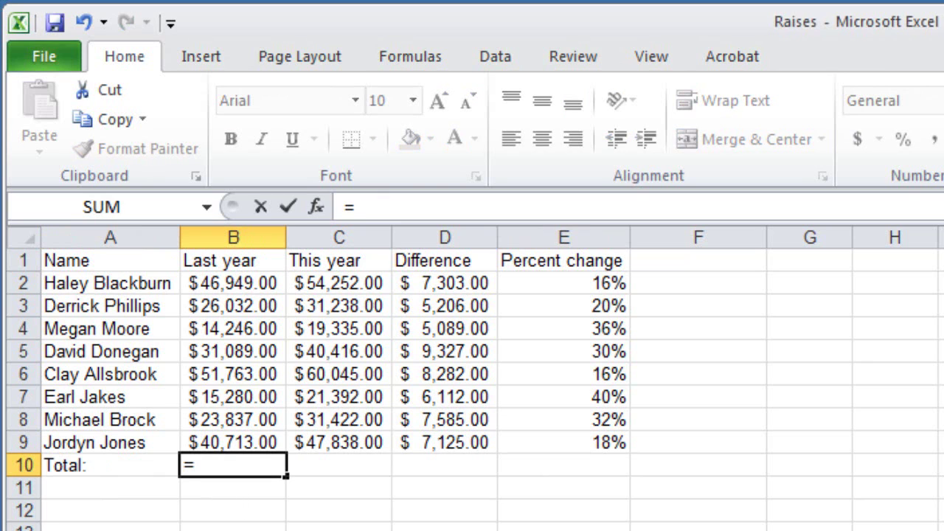
type("sum(")
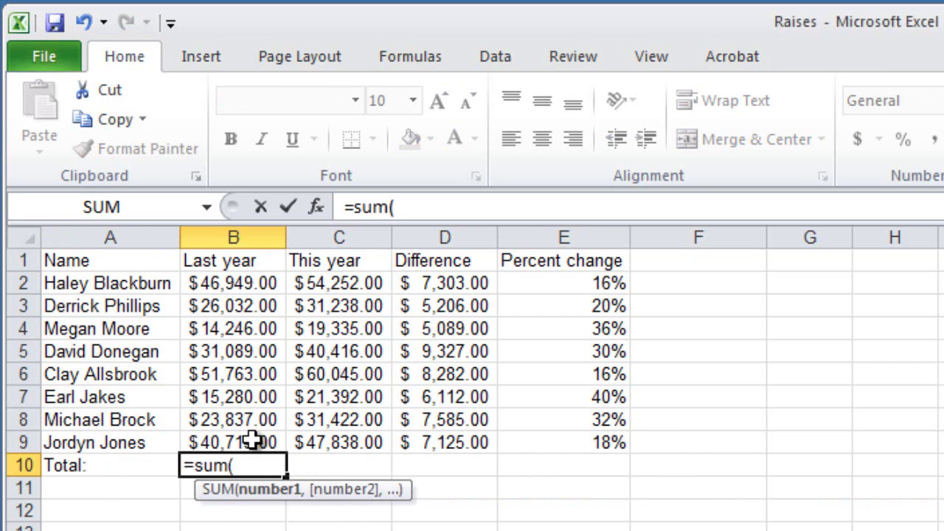
left_click_drag(253, 440, 248, 282)
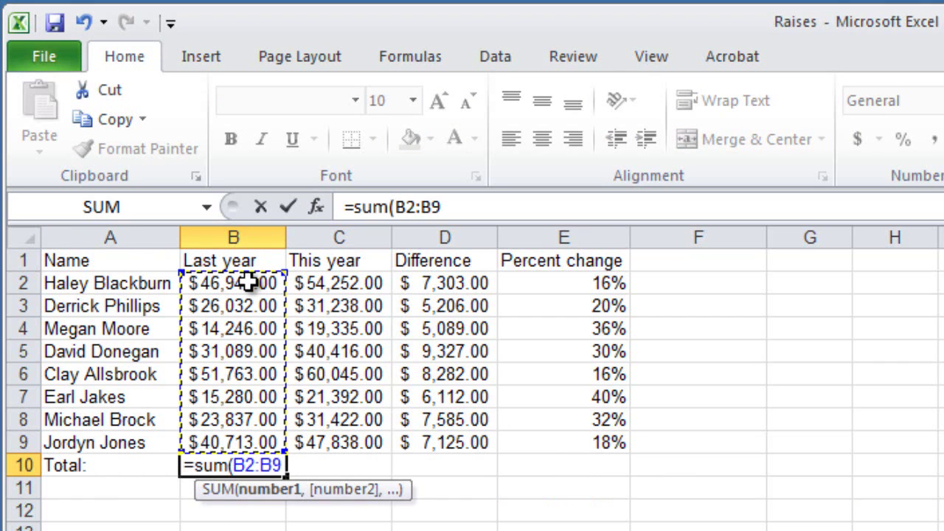
type(")")
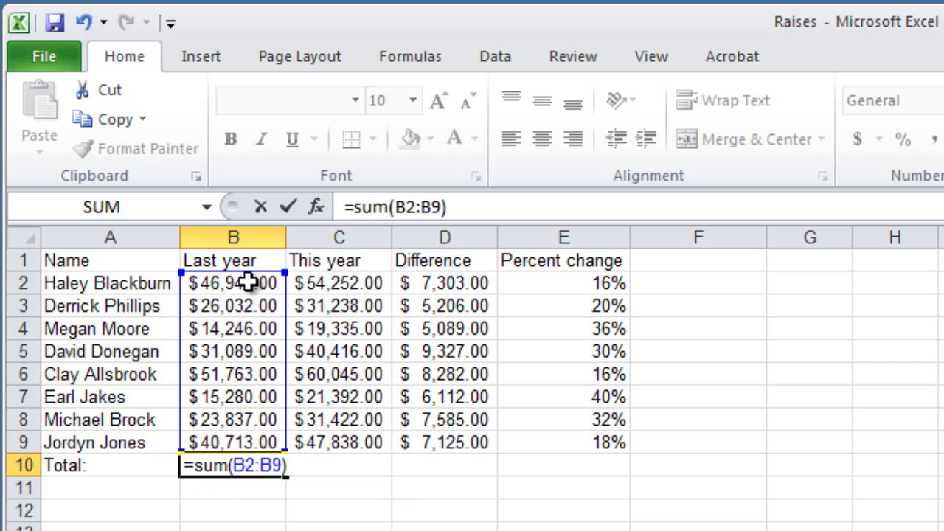
key("Return")
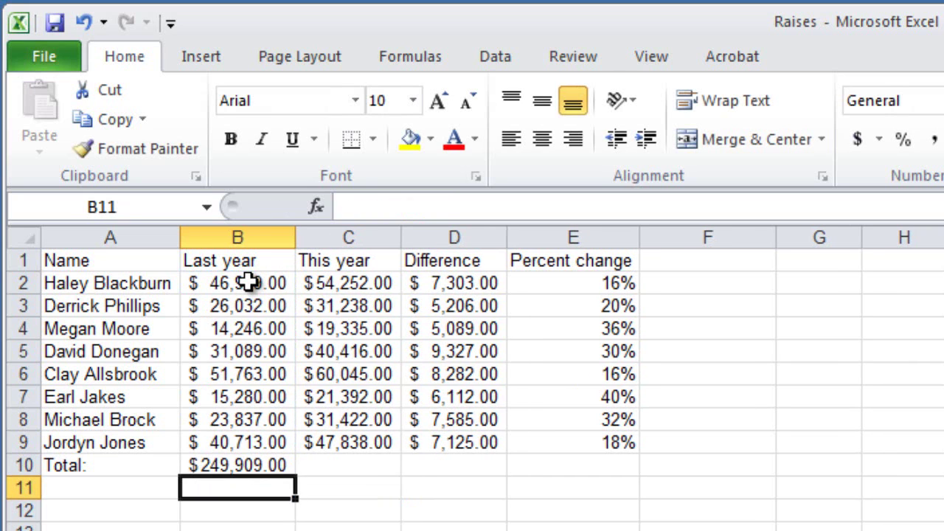
- Fill the total formula from B10 across into C10 and D10, and fit column C's width to its contents
key("Up")
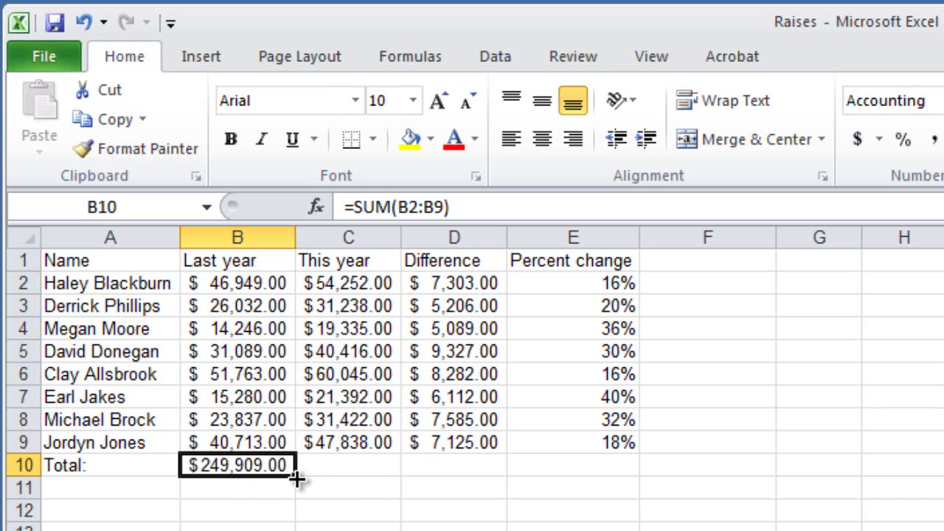
left_click_drag(297, 479, 462, 474)
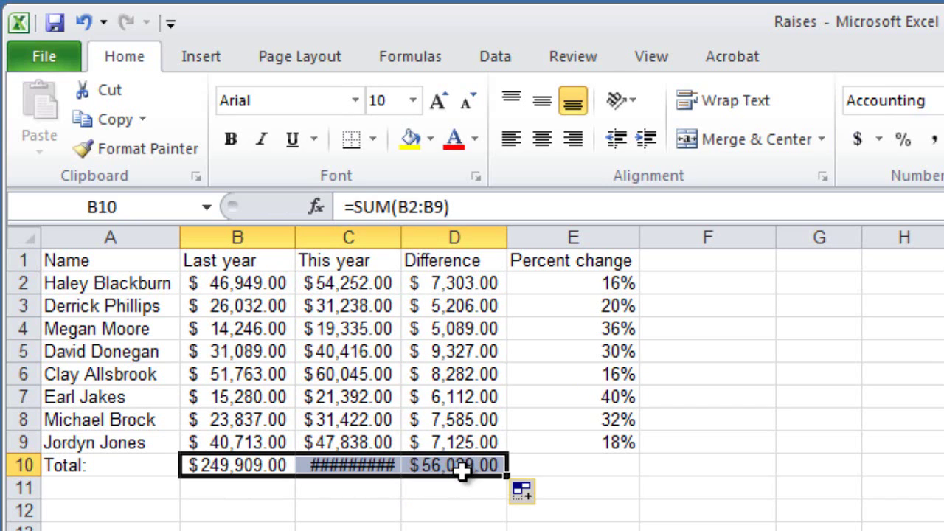
left_click(454, 509)
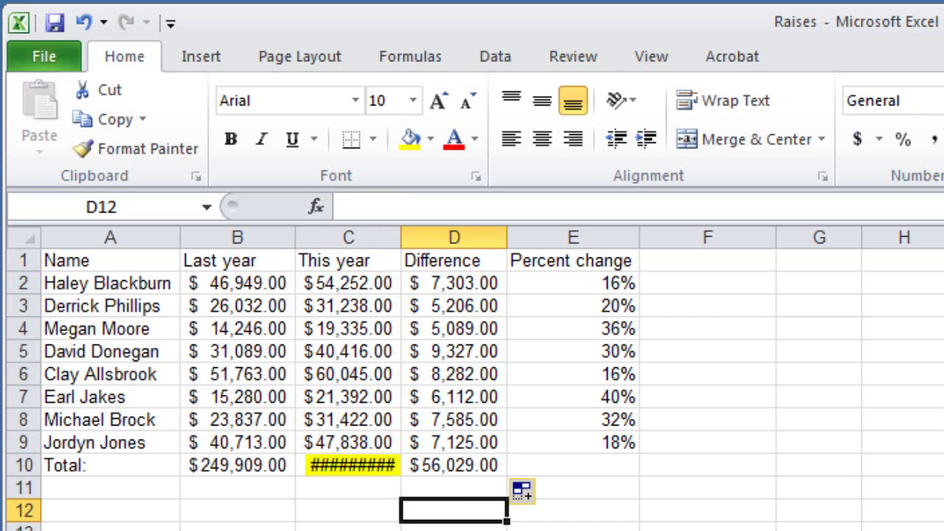
double_click(402, 233)
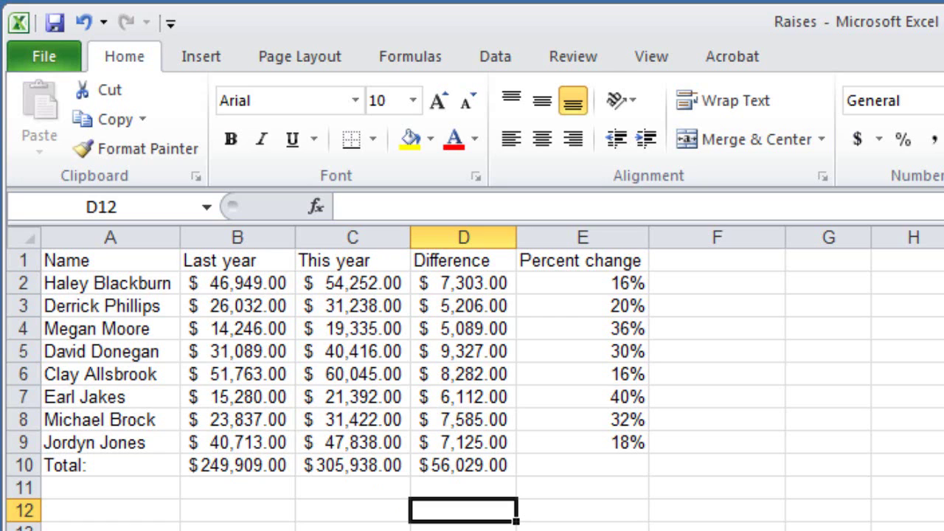
- Examine the SUM formulas in total cells B10, C10 and D10 to compare their cell references
left_click(255, 470)
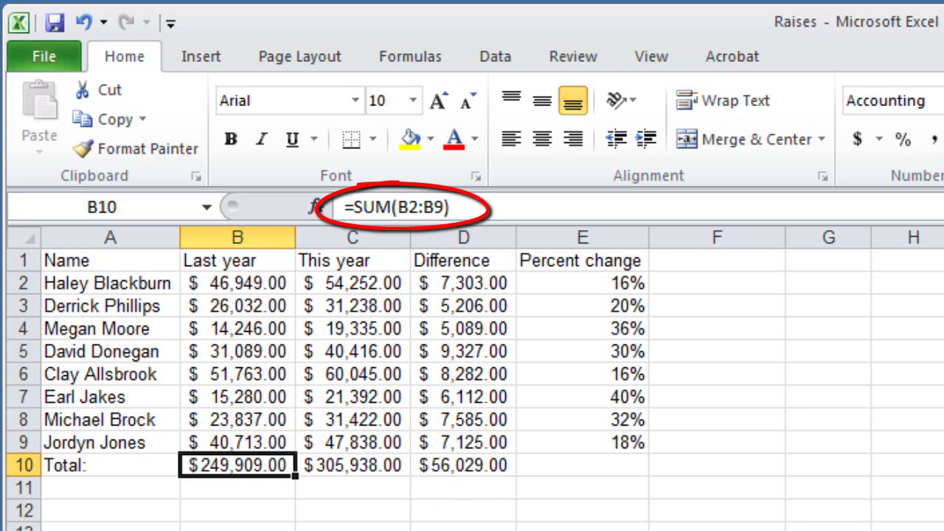
left_click(353, 465)
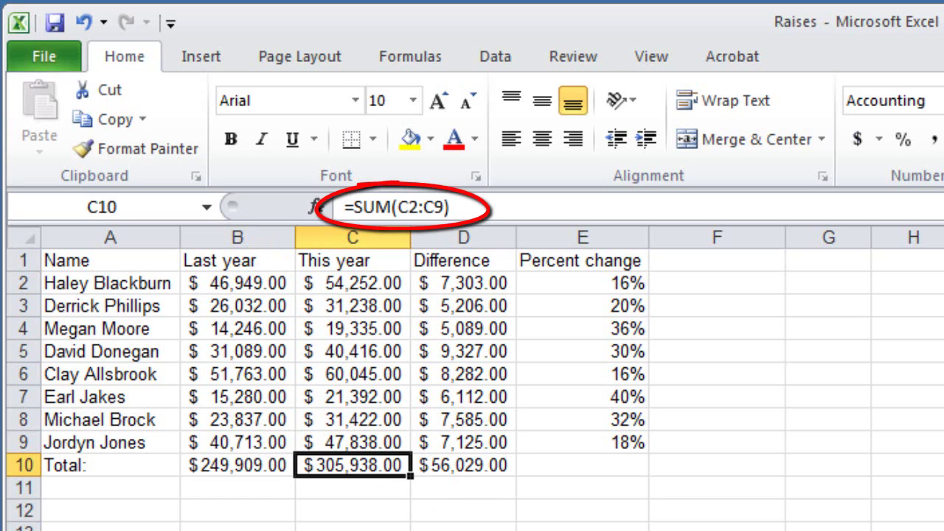
left_click(463, 466)
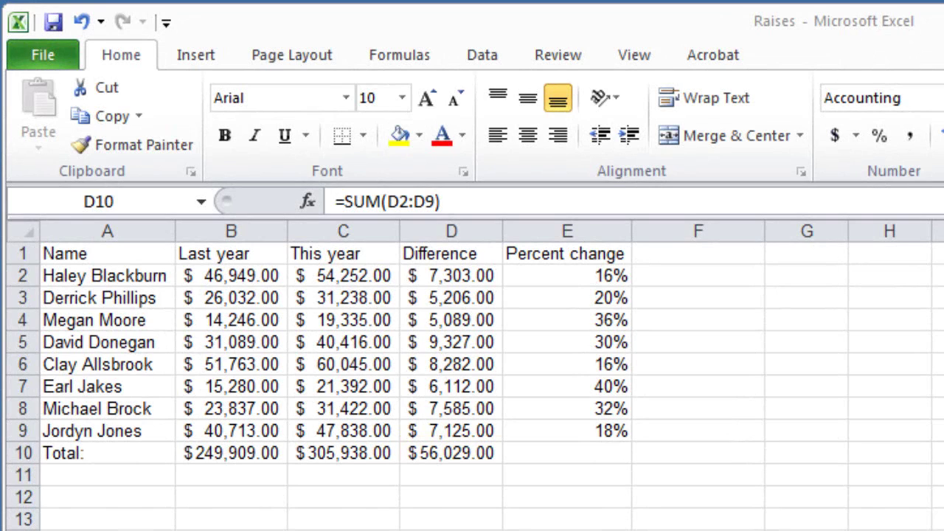
- Examine the percent change formulas from E2 down to E9 to see how their cell references adjust by row
left_click(581, 279)
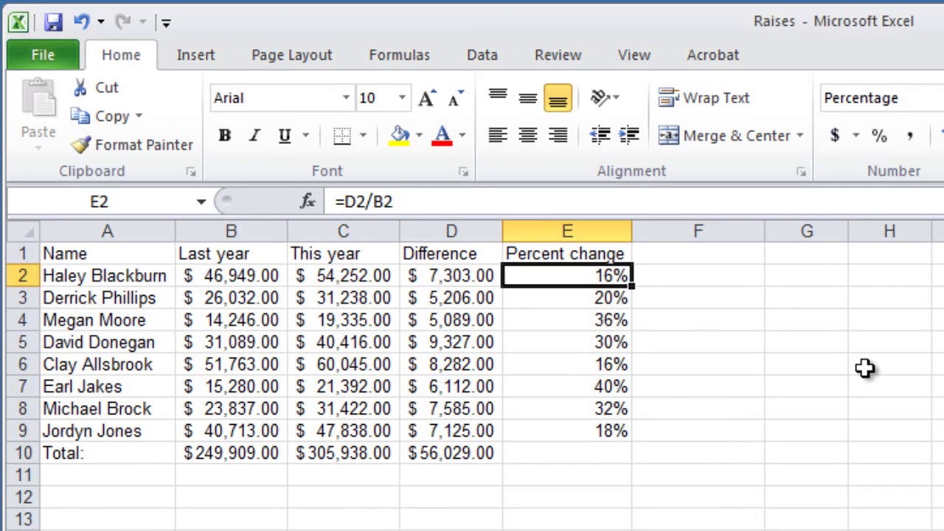
key("Up")
key("Down")
key("Down")
key("Down")
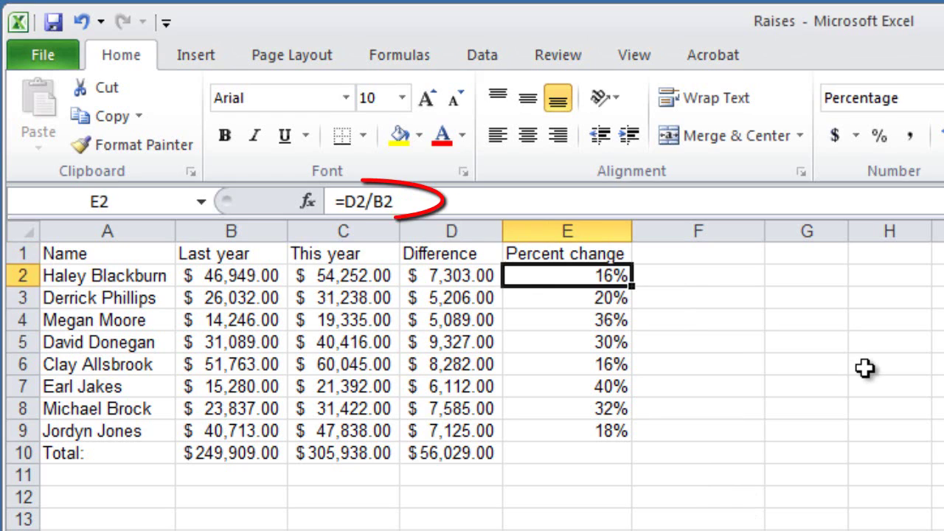
key("Down")
key("Down")
key("Down")
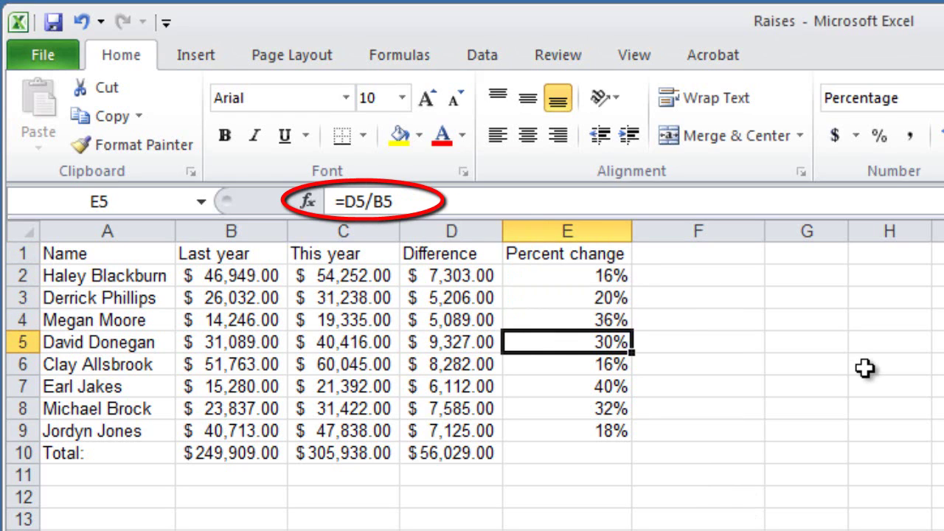
key("Down")
key("Down")
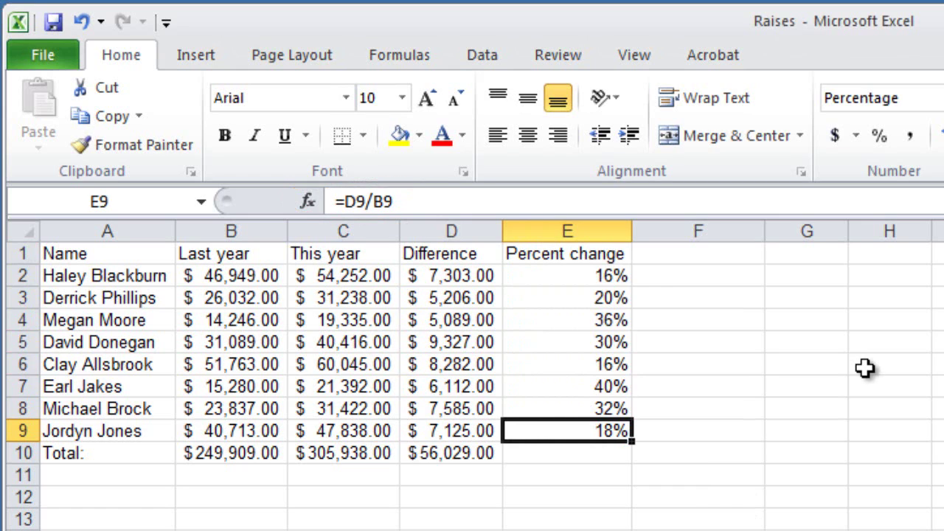
- Enter the column header "Pct. Whole" in cell F1
left_click(715, 257)
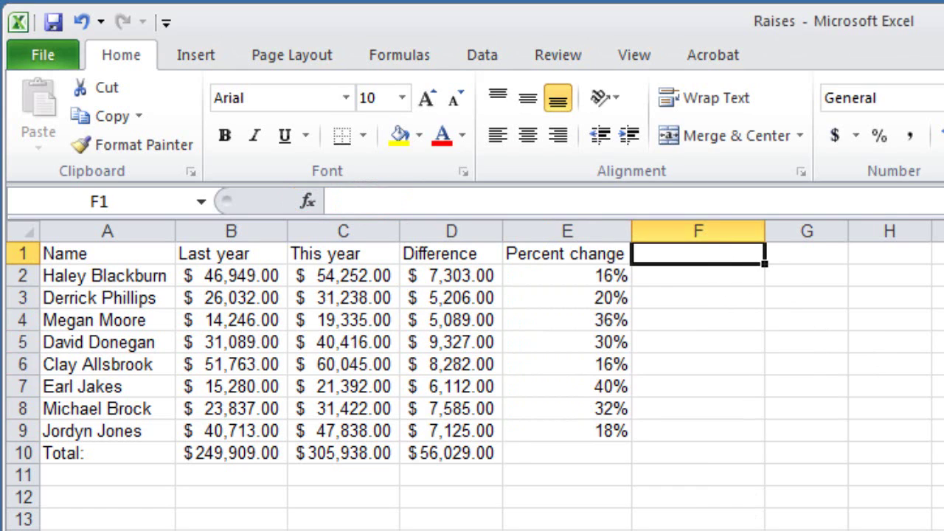
type("P")
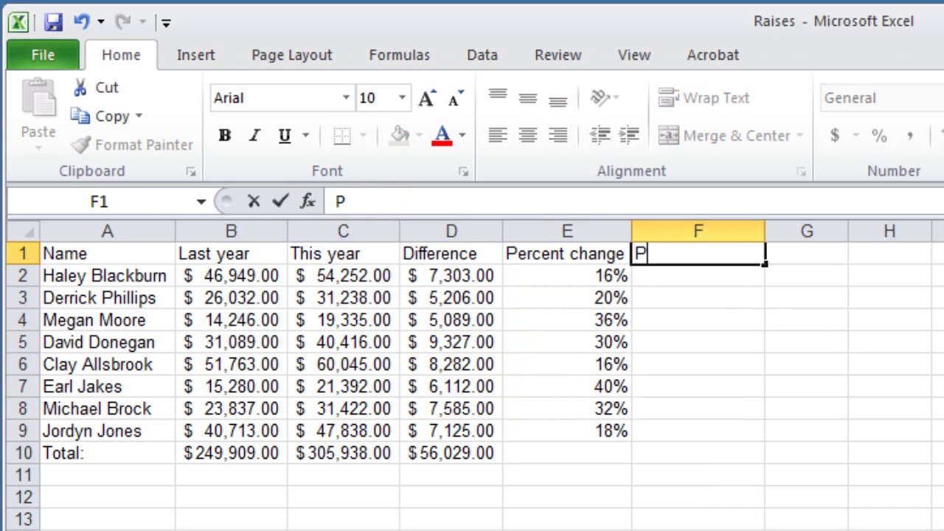
type("ct. whole")
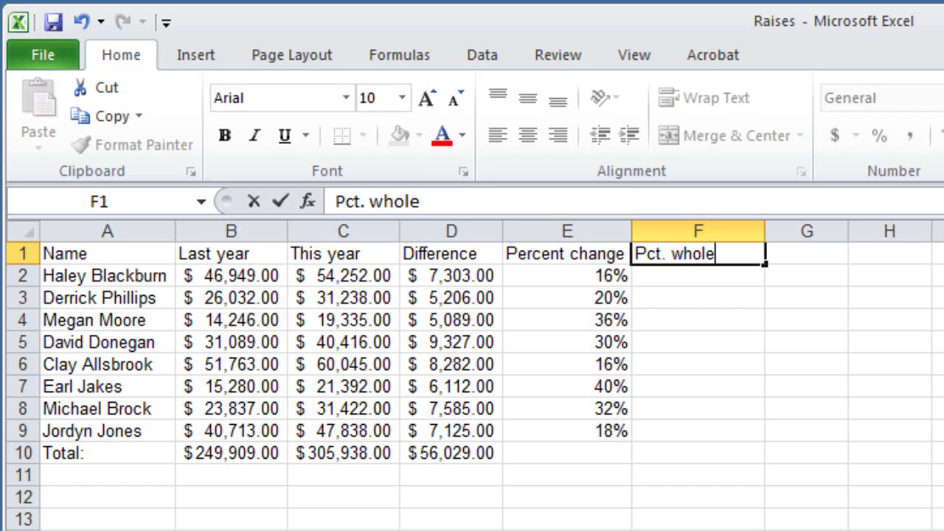
key("Return")
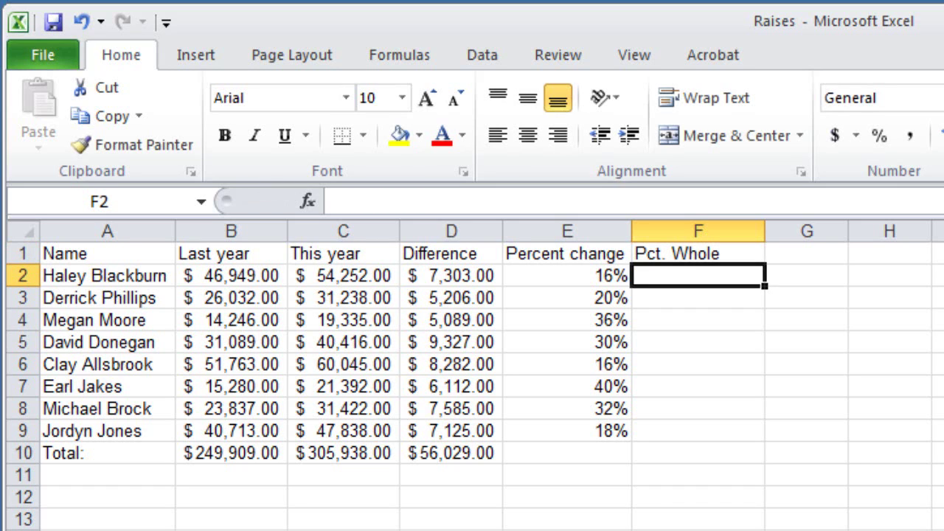
- Enter the formula =D2/D10 in cell F2 to divide the first employee's raise by the total difference
type("=")
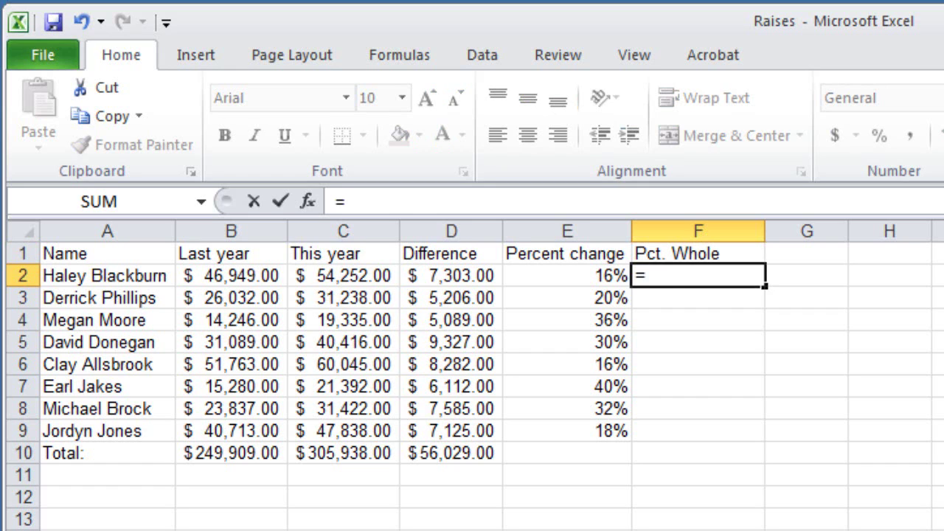
key("Left")
key("Left")
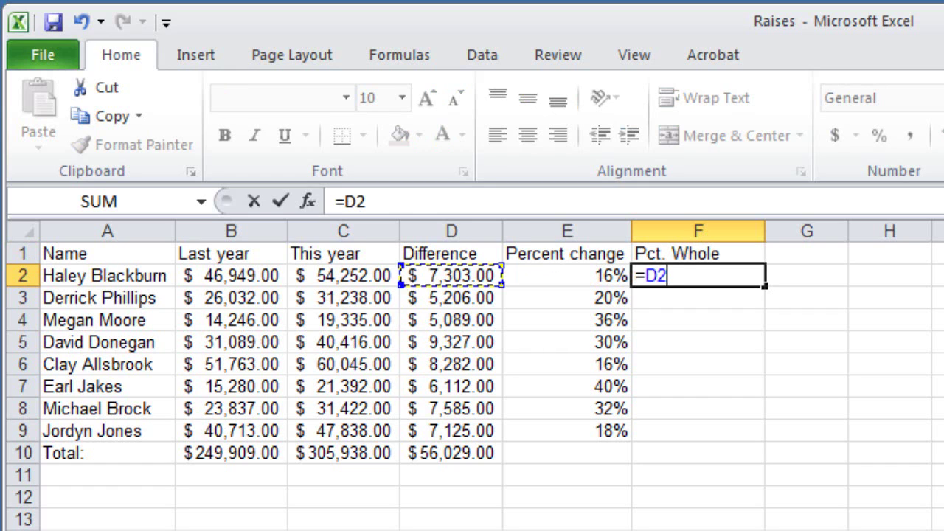
type("/")
key("Left")
key("Left")
key("Down")
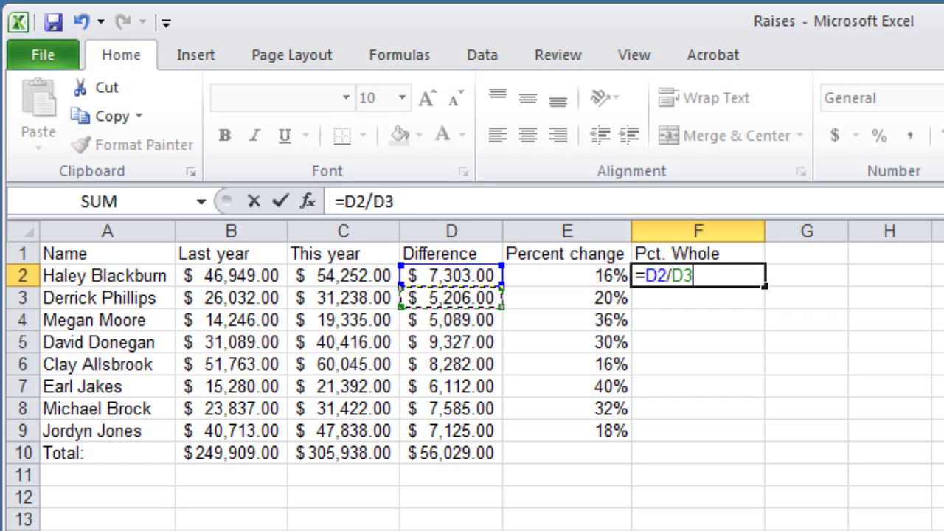
key("Down")
key("Down")
key("Down")
key("Down")
key("Down")
key("Down")
key("Down")
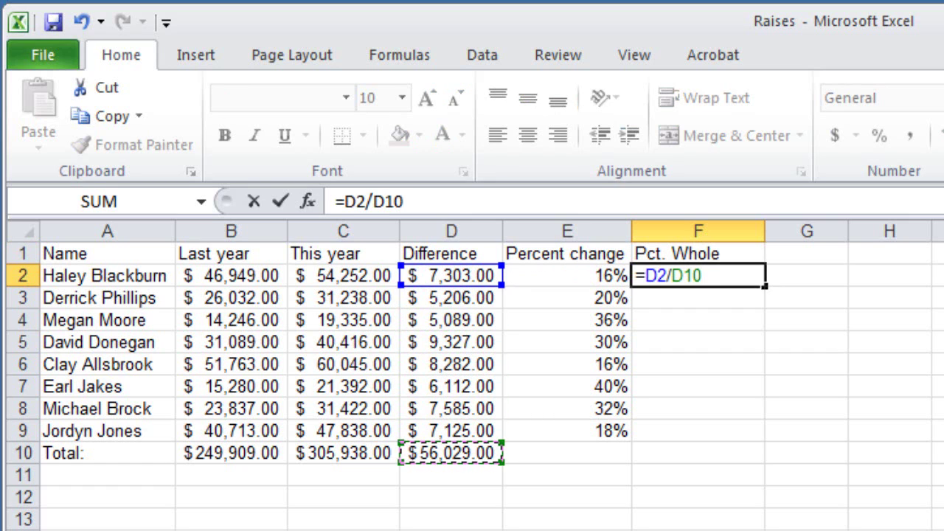
key("Return")
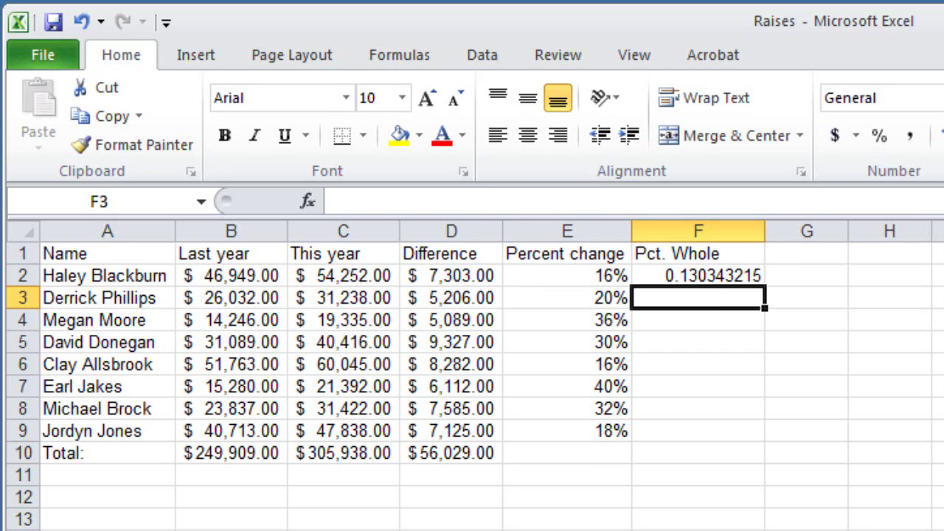
- Fill the formula =D2/D10 from F2 down through F9
left_click(704, 276)
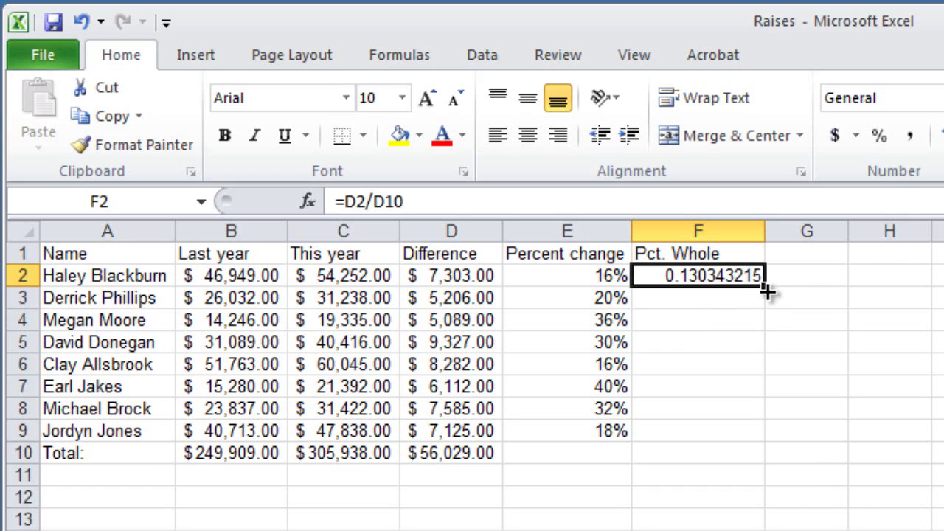
left_click_drag(767, 292, 740, 439)
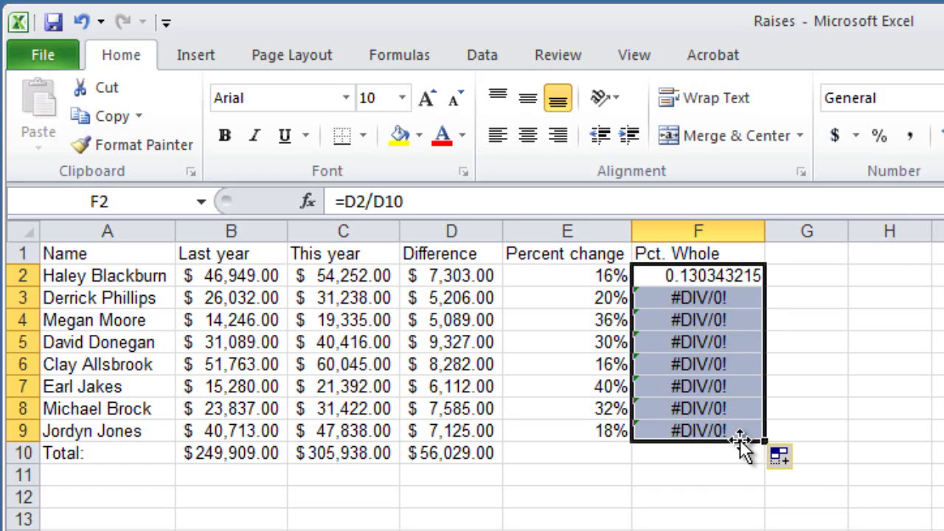
left_click(717, 499)
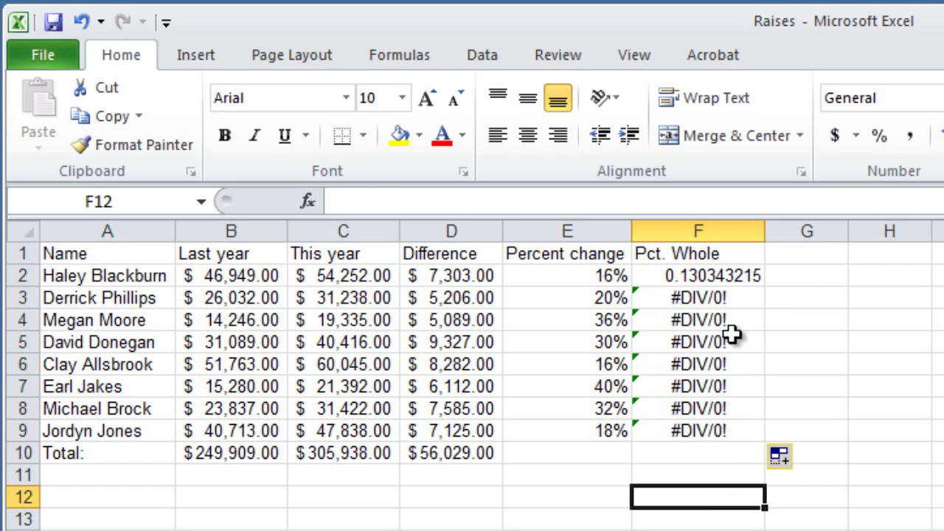
- Examine the filled formulas from F3 down to F9 to see how the reference to the total cell shifts by row
left_click(719, 301)
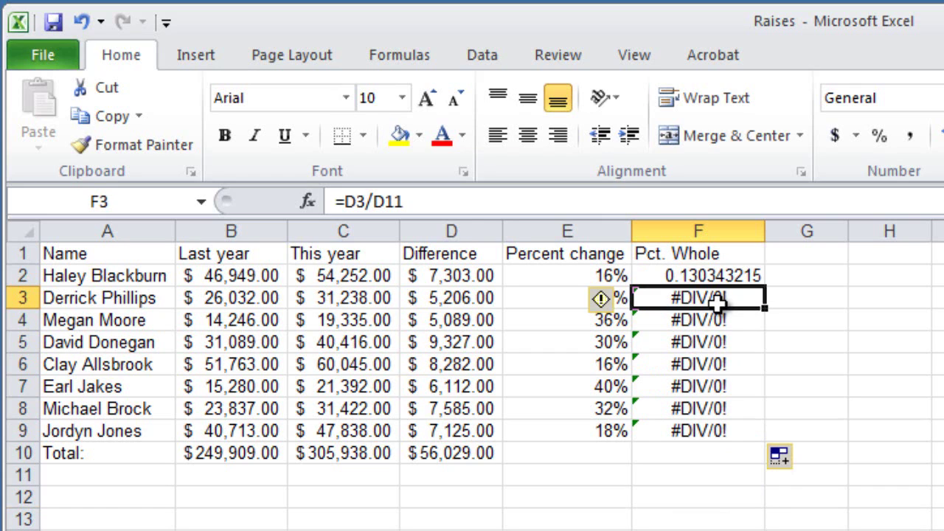
left_click(714, 320)
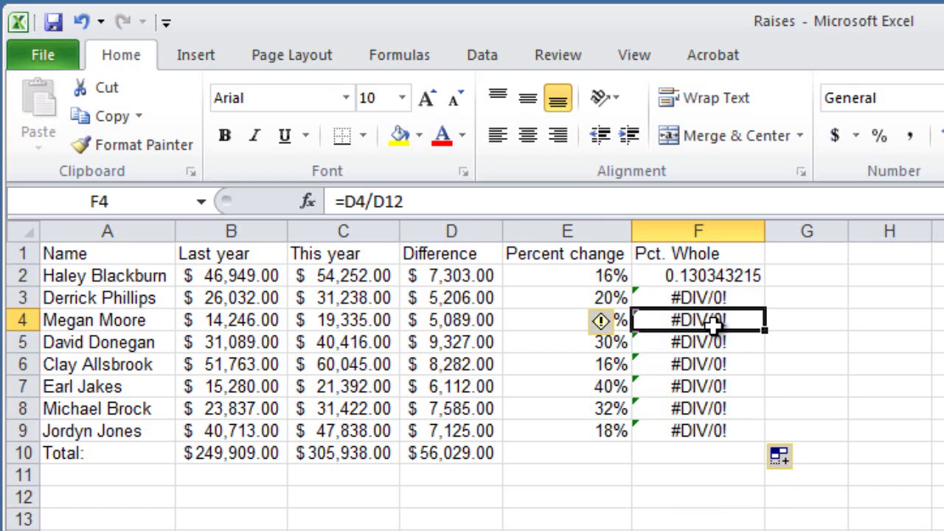
left_click(714, 343)
left_click(715, 364)
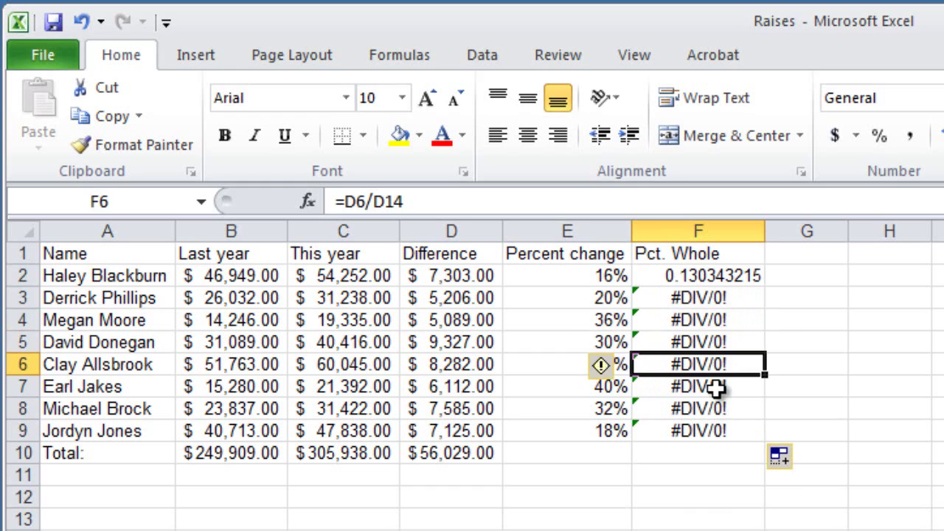
left_click(715, 387)
left_click(718, 409)
left_click(721, 430)
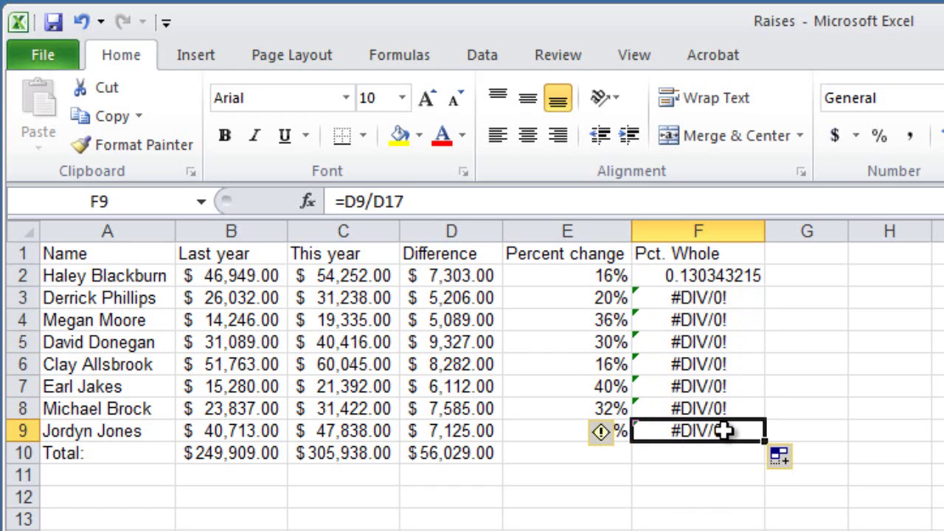
- Change the formula in F2 to =D2/$D$10 with an absolute reference to the total, and fill it down through F9
left_click(679, 276)
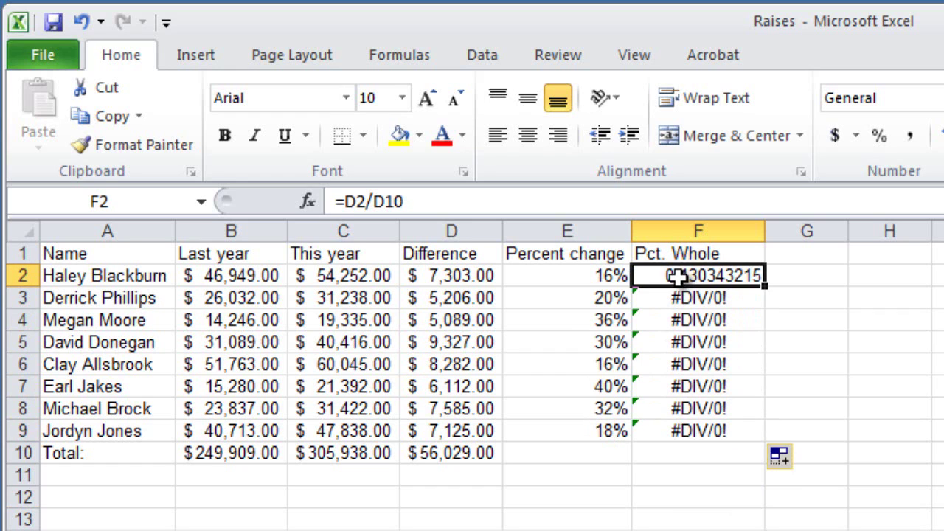
left_click(386, 201)
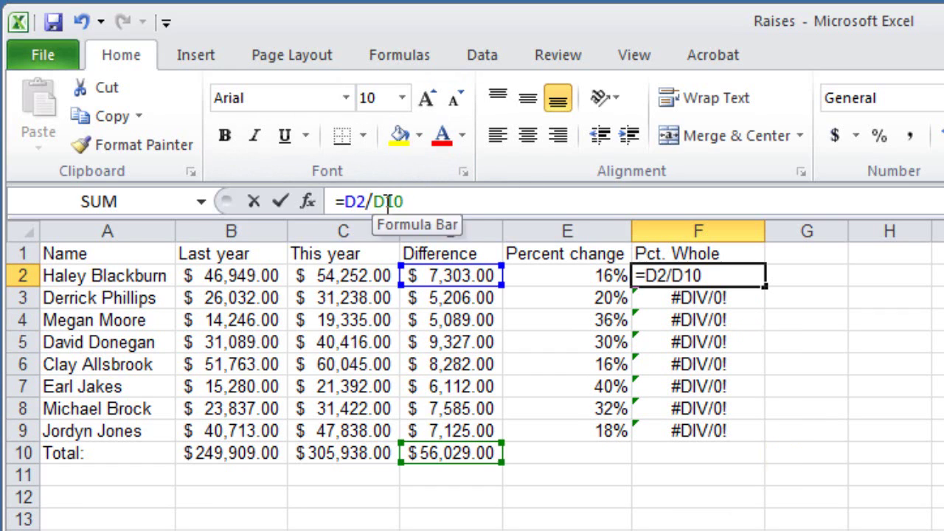
key("Left")
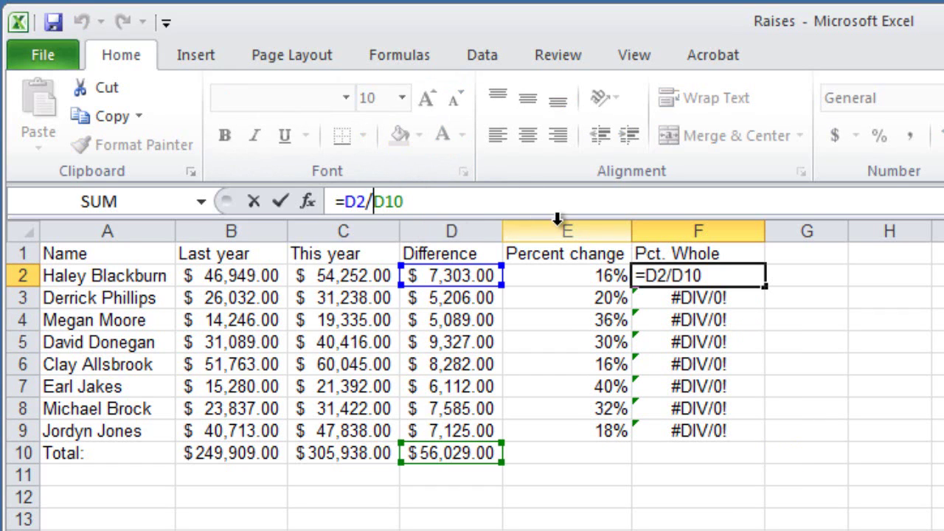
type("$")
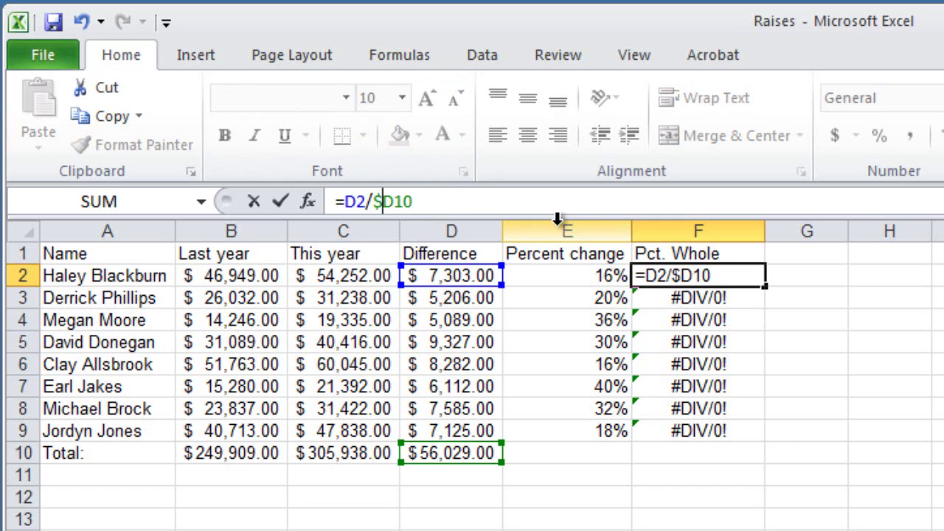
key("Right")
type("$")
key("Return")
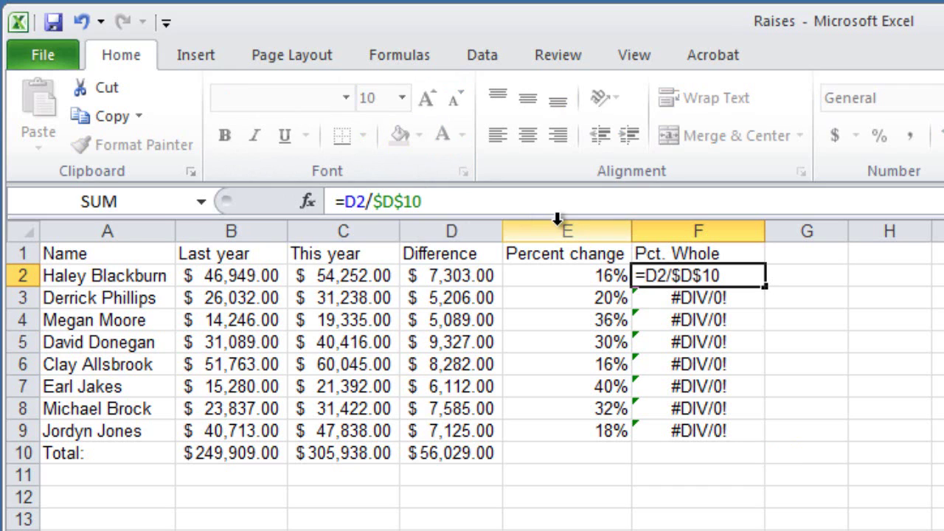
left_click(706, 277)
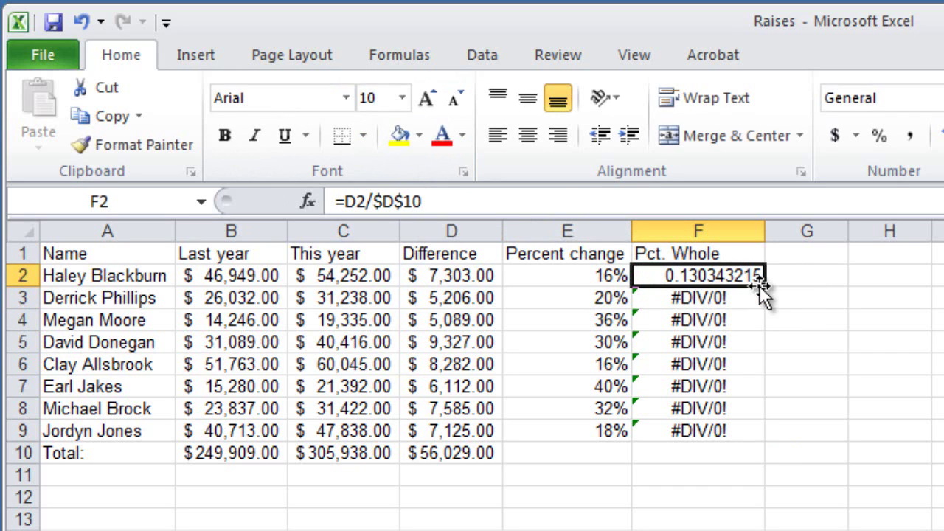
left_click_drag(760, 284, 747, 444)
- Examine the Pct. Whole formulas from F2 down to F9 to compare their relative and absolute references
left_click(694, 276)
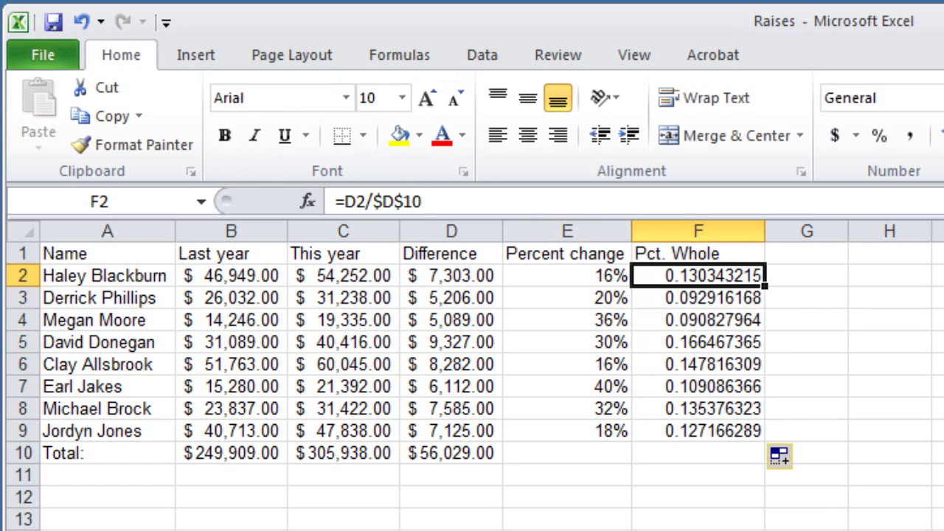
key("Down")
key("Down")
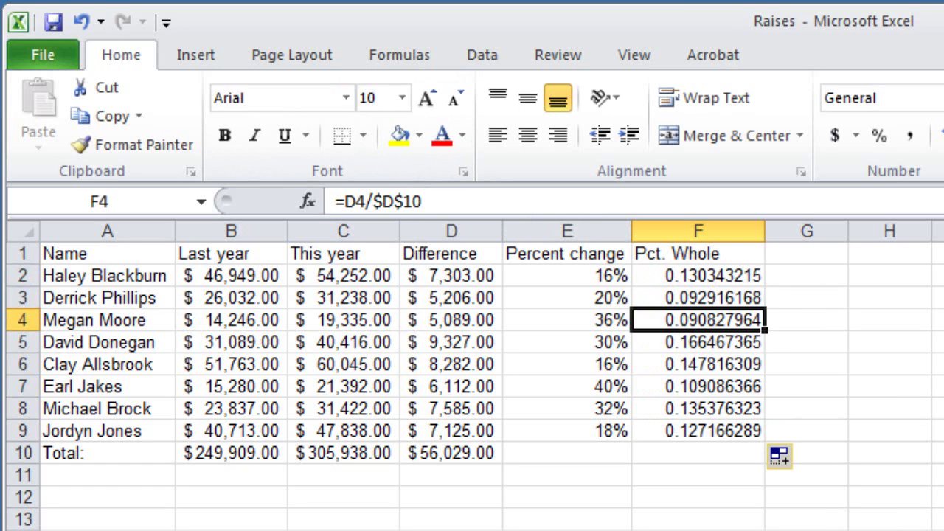
key("Down")
key("Down")
key("Down")
key("Down")
key("Down")
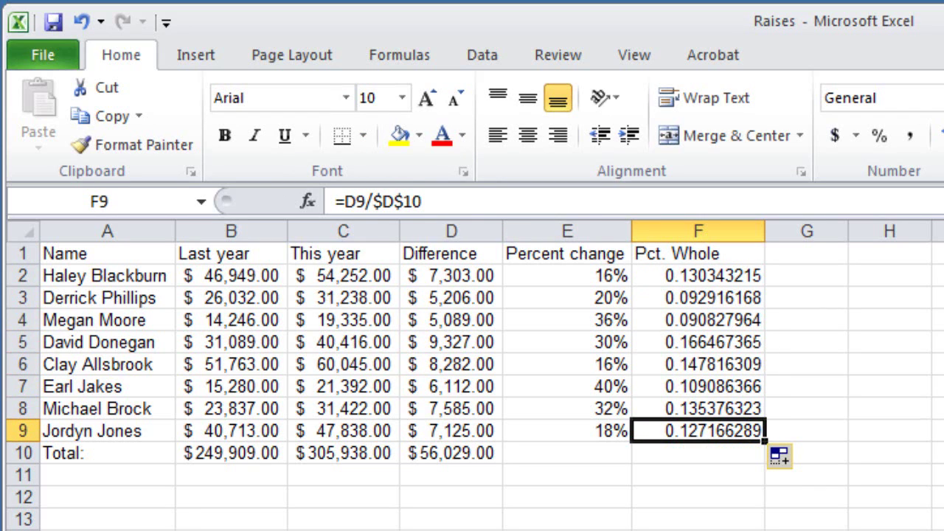
left_click(689, 475)
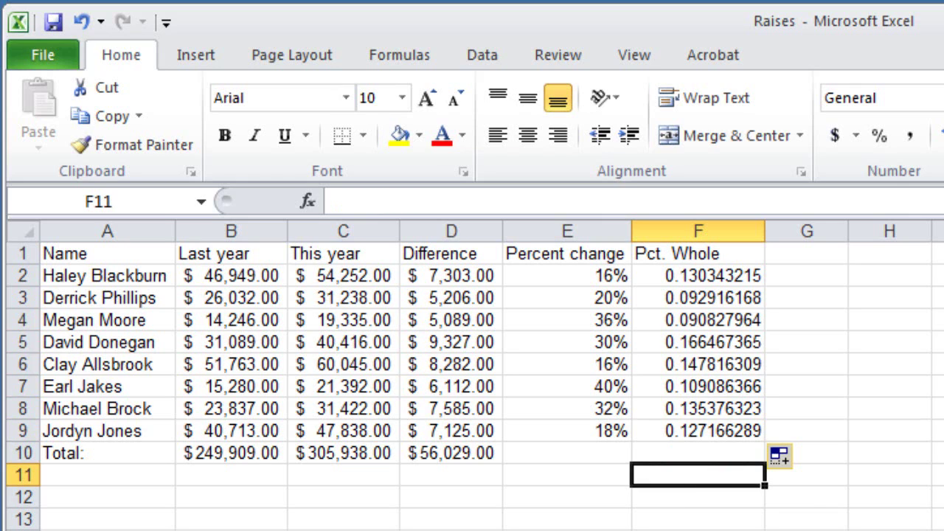
- Format the Pct. Whole values in F2:F9 as Percentage with 0 decimal places
left_click(684, 278)
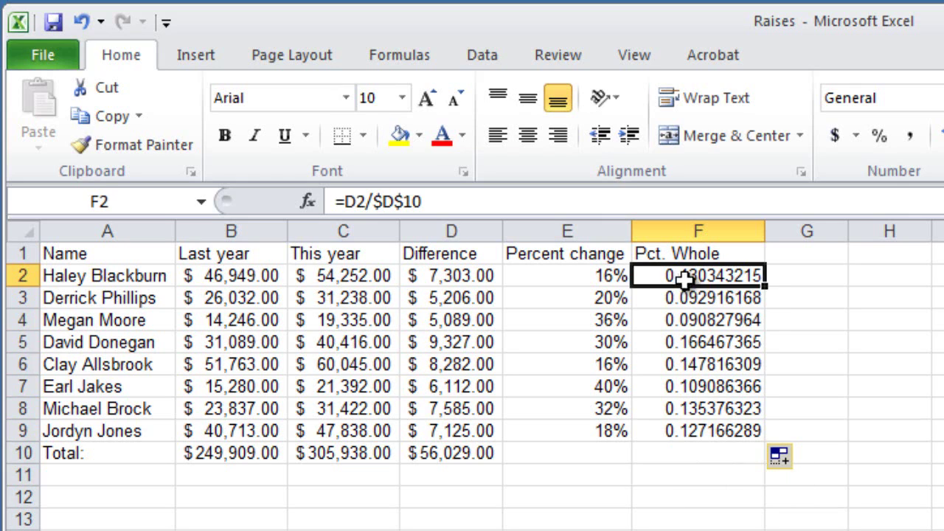
left_click_drag(685, 278, 674, 433)
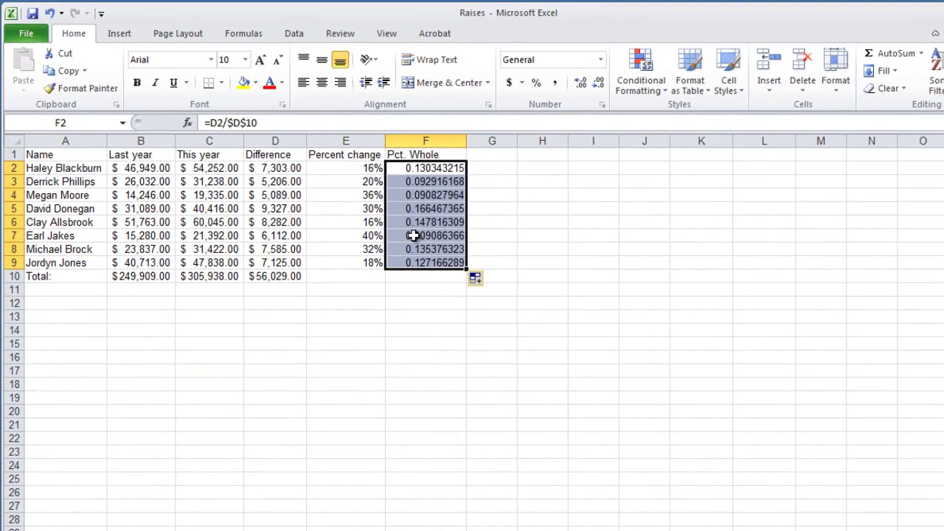
right_click(680, 389)
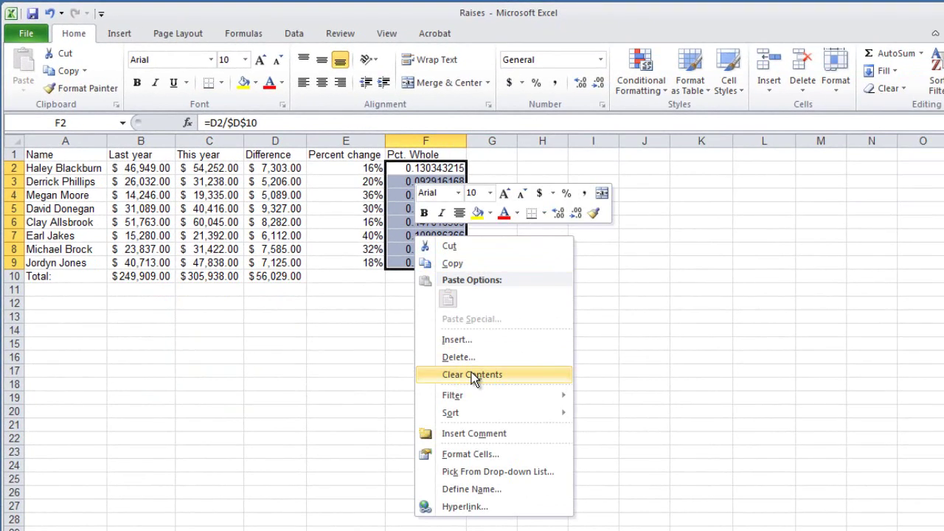
left_click(478, 454)
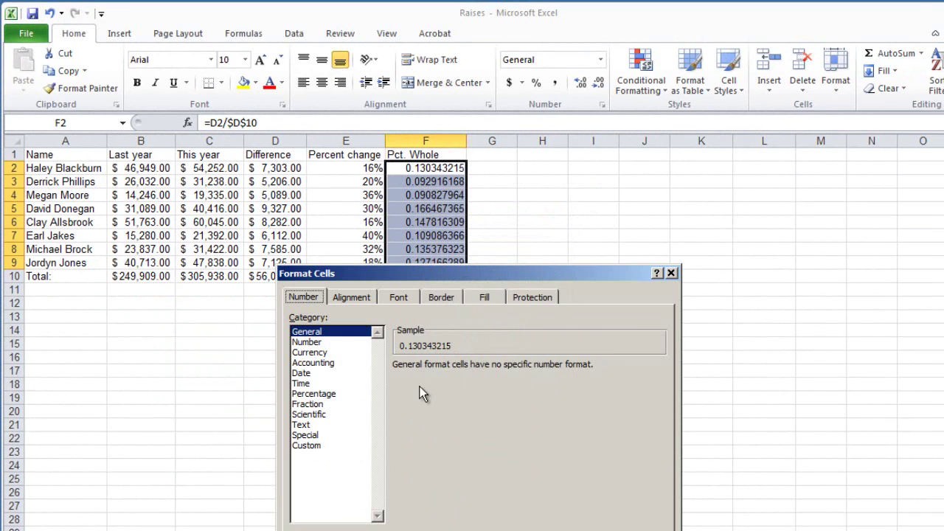
left_click(313, 394)
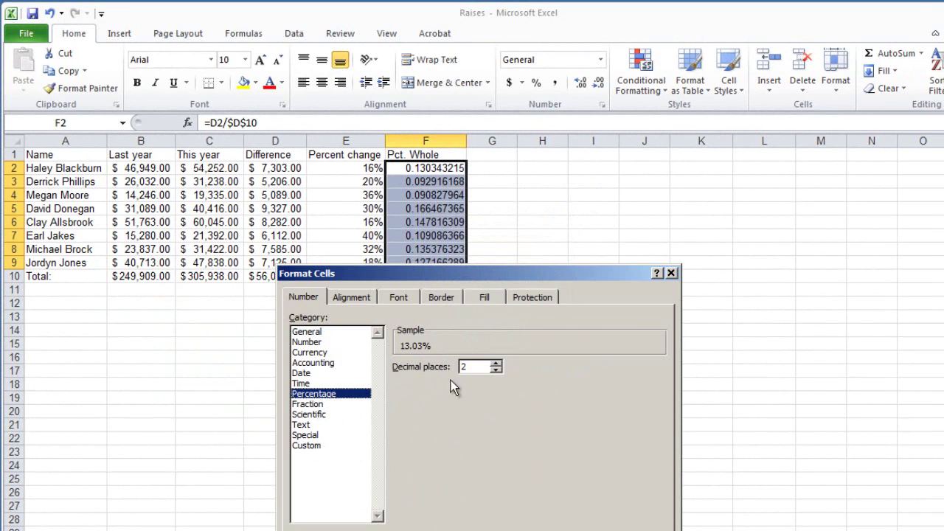
left_click_drag(499, 277, 701, 177)
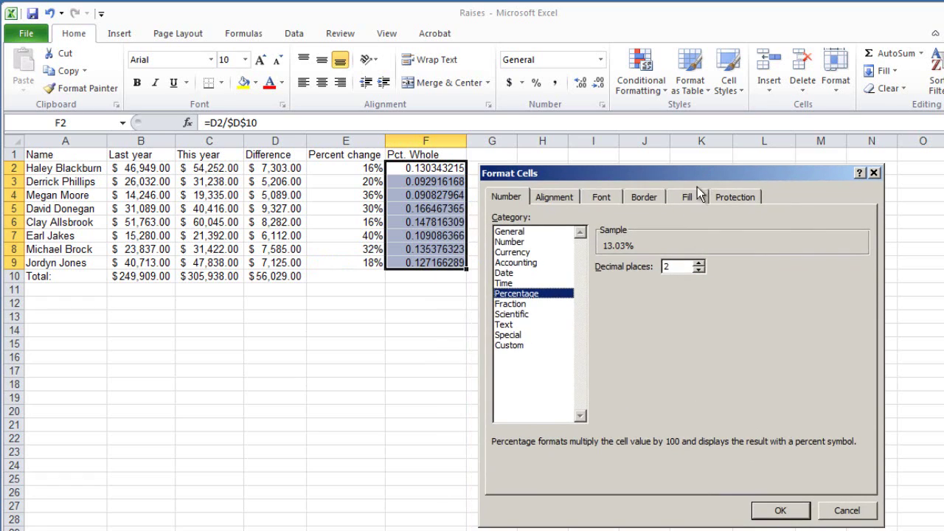
left_click(698, 270)
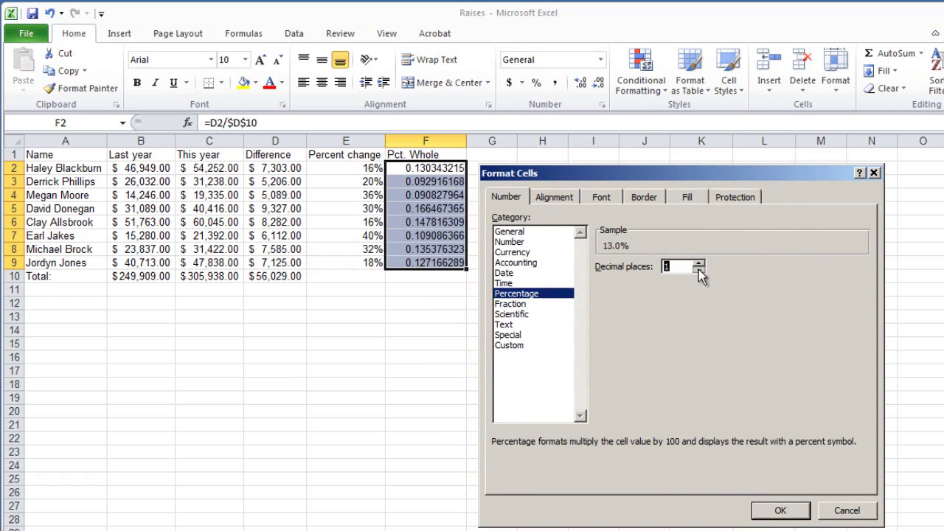
left_click(698, 270)
left_click(780, 510)
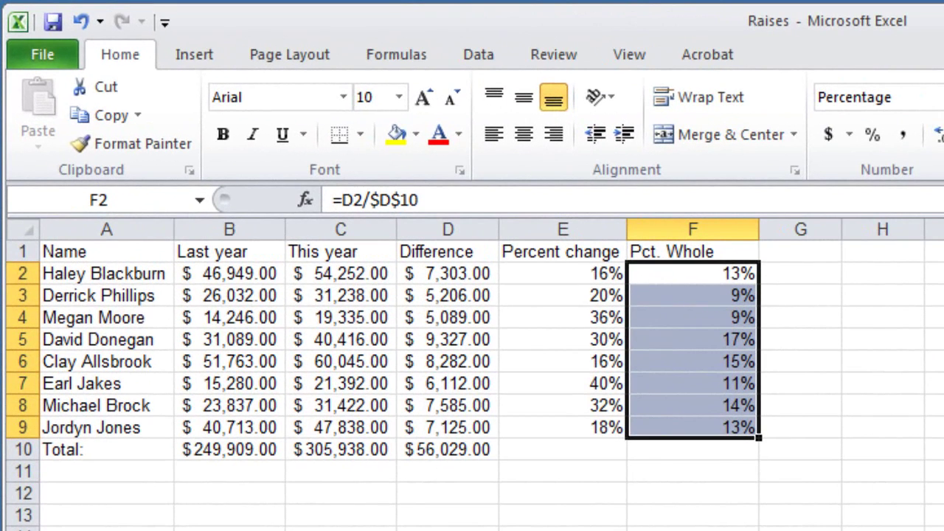
left_click(674, 473)
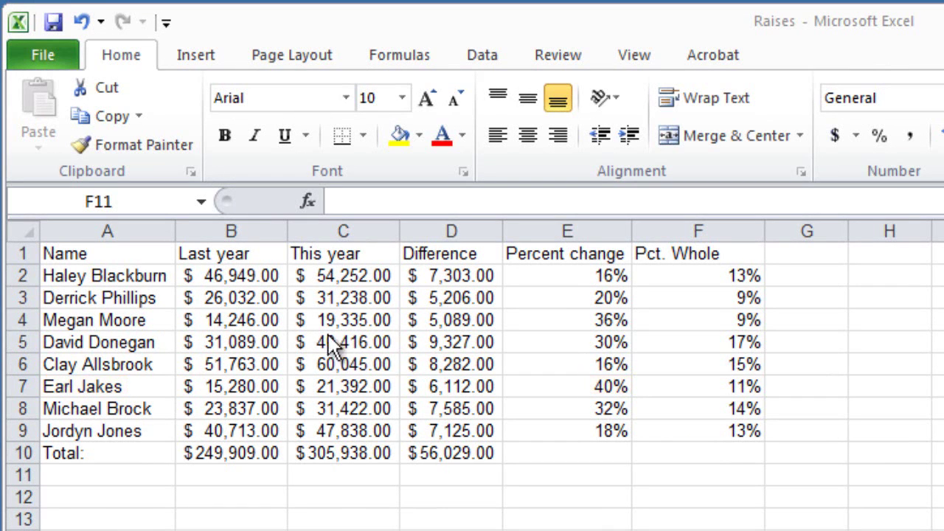
- Set up a sort of A1:F9, with headers, by Percent change values from Largest to Smallest
left_click_drag(147, 253, 696, 430)
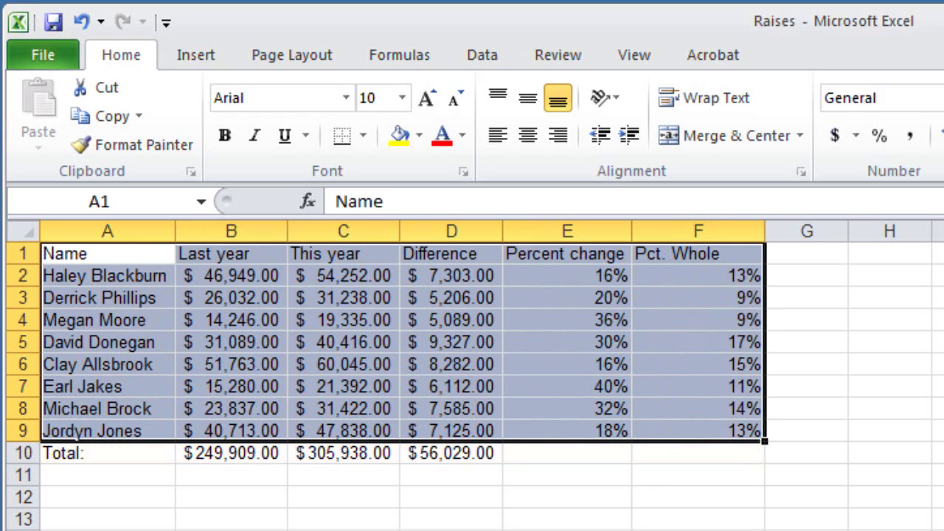
left_click(491, 59)
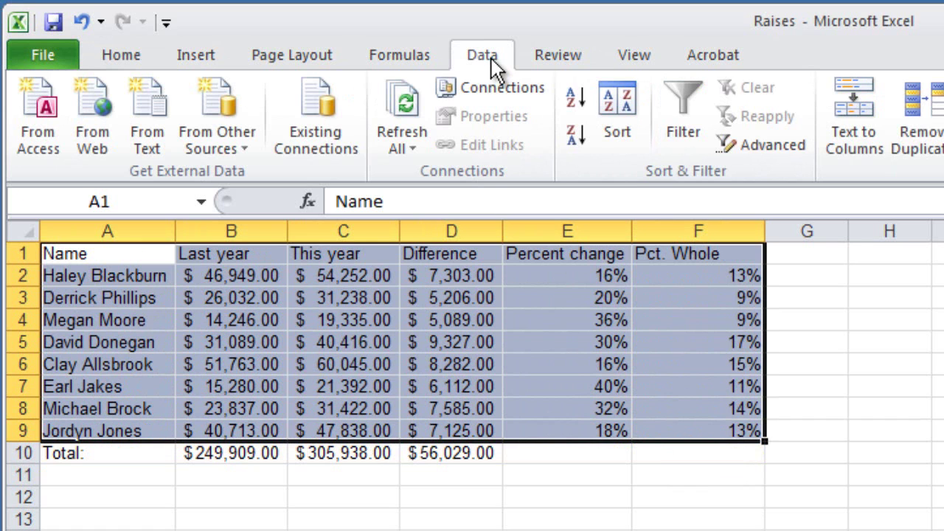
left_click(620, 148)
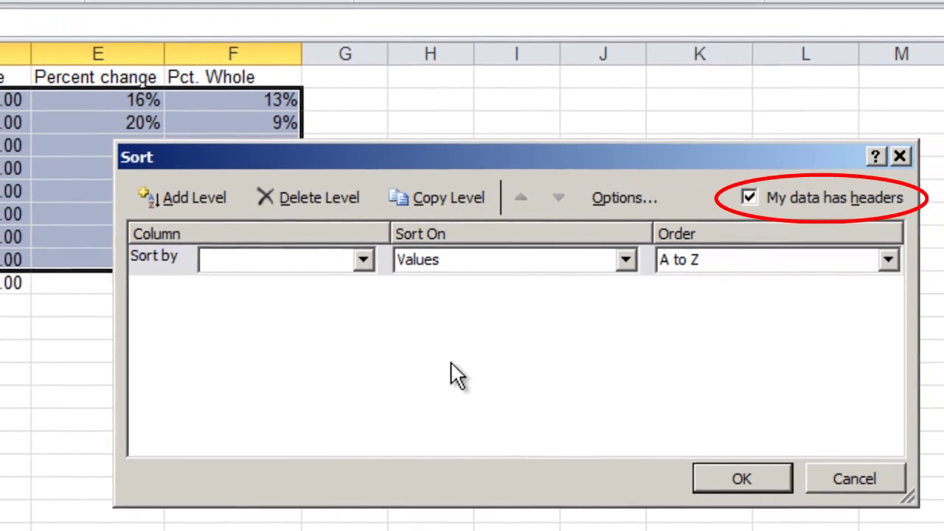
left_click(346, 262)
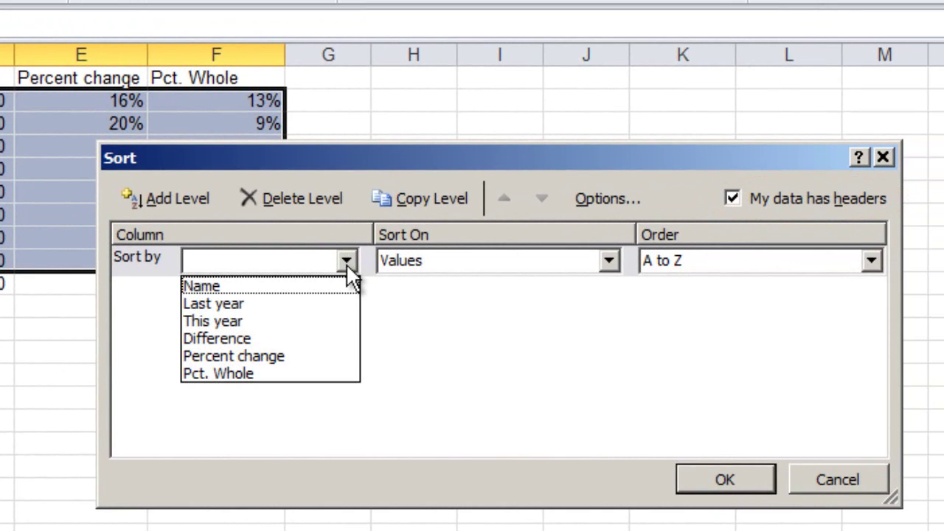
left_click(249, 357)
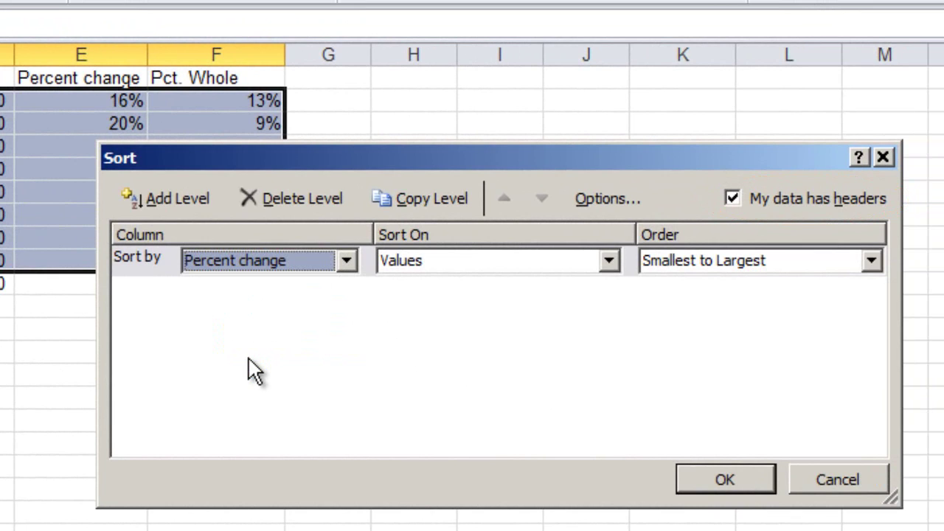
left_click(872, 261)
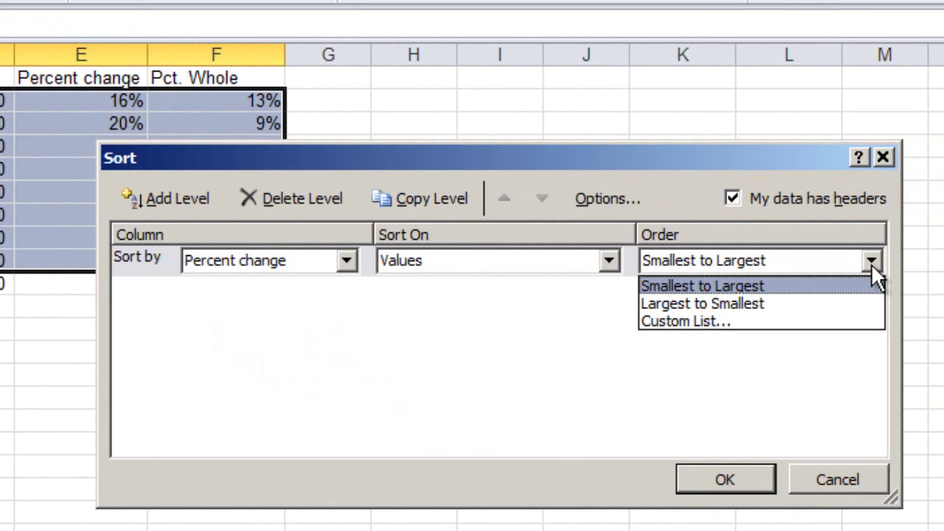
left_click(734, 304)
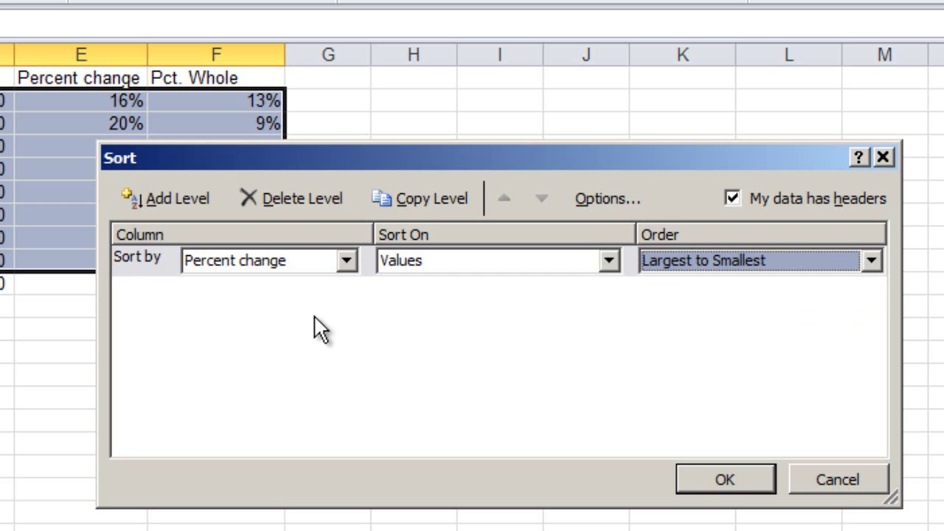
- Add a second sort level by Name values in A to Z order and apply the sort
left_click(158, 199)
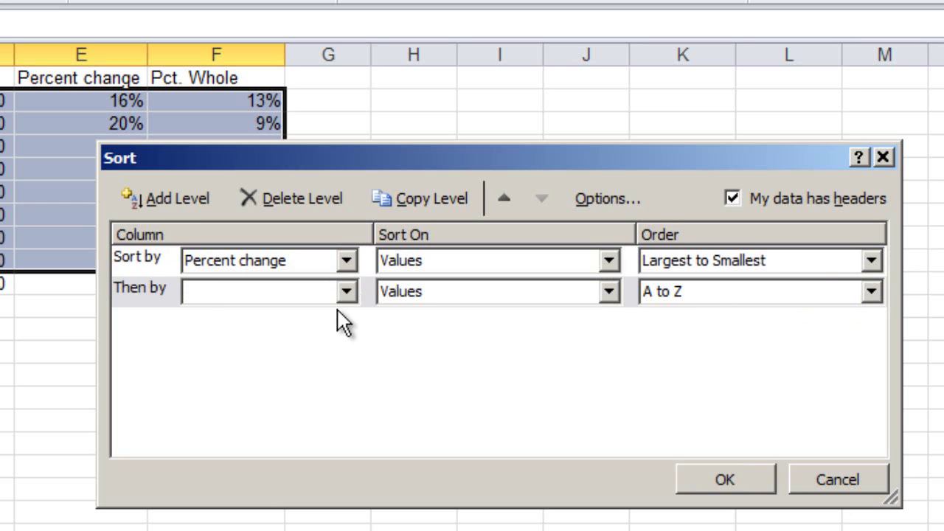
left_click(346, 293)
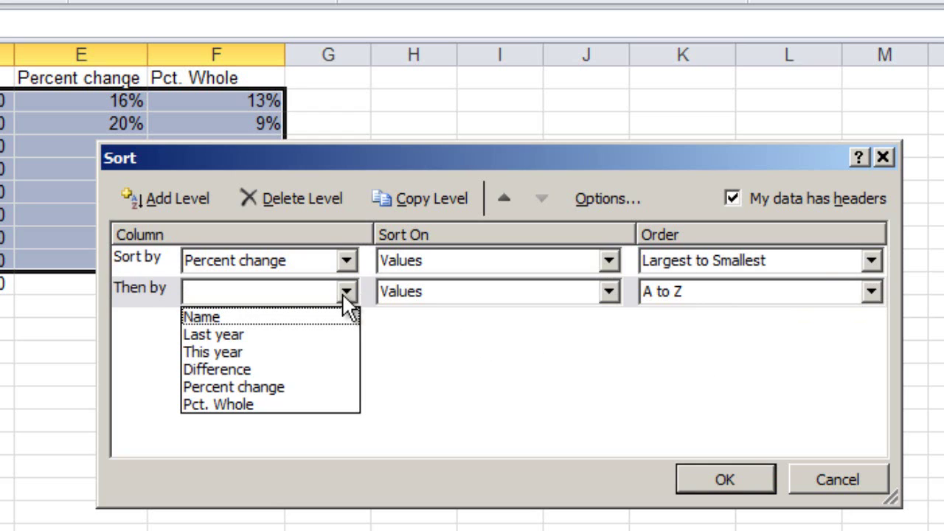
left_click(199, 316)
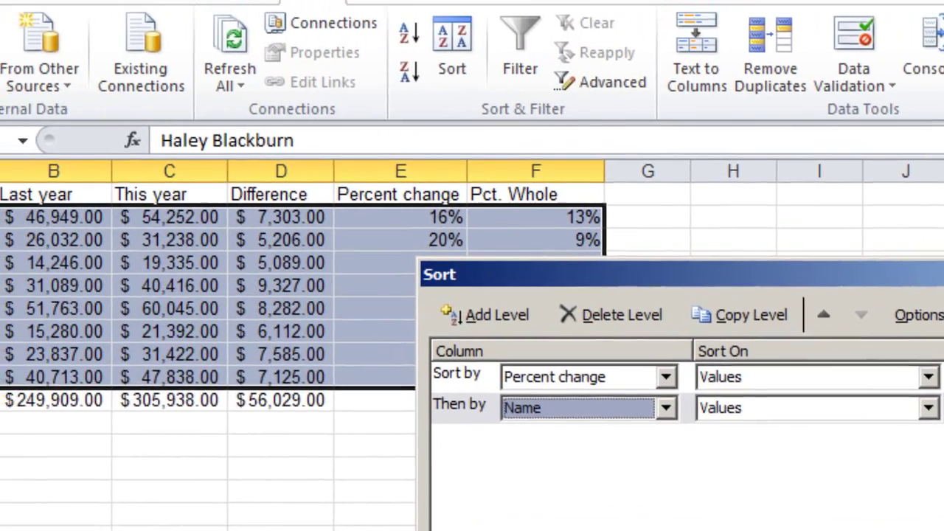
left_click(715, 477)
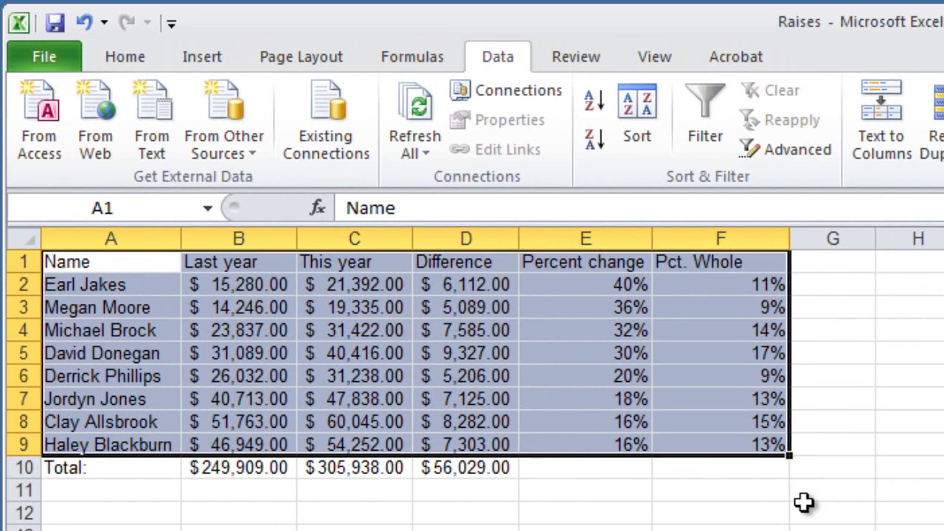
left_click(776, 489)
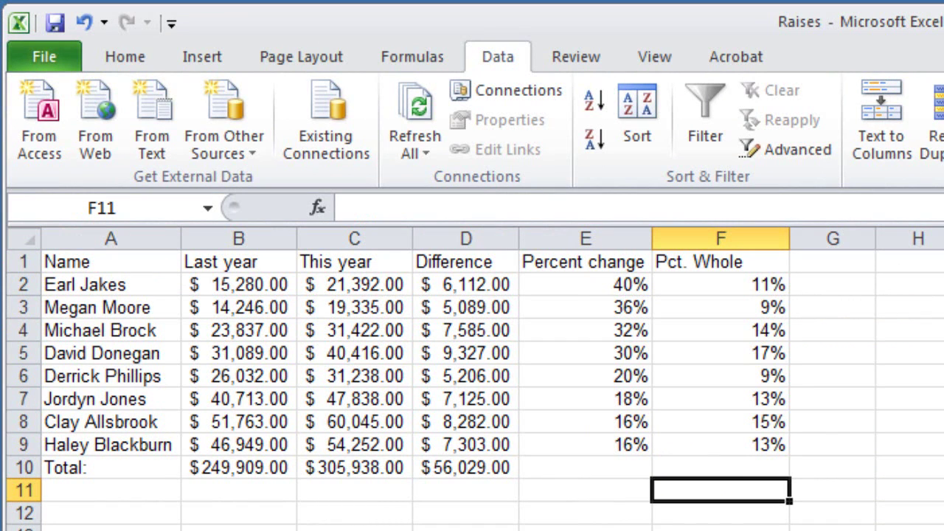
- Fill the Percent change formula from E9 down into the Total row at E10
key("Up")
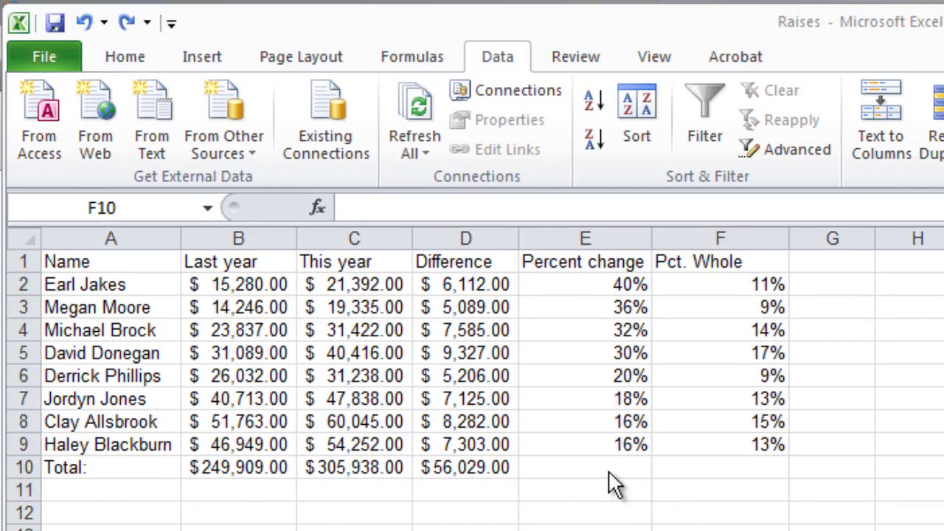
left_click(607, 469)
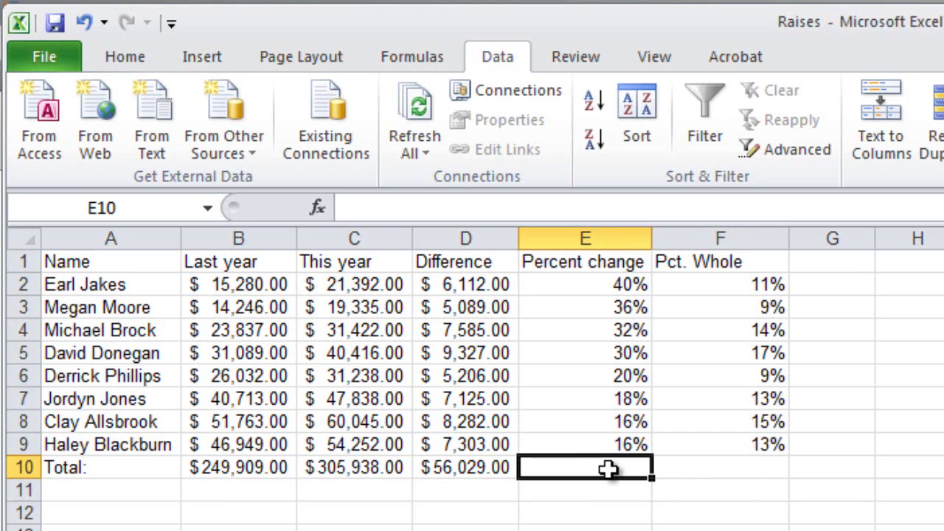
left_click(613, 444)
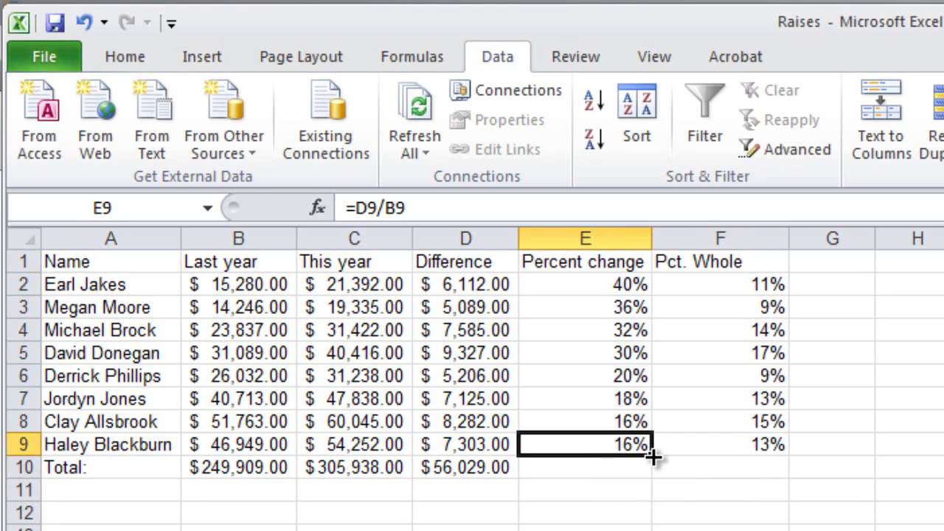
left_click_drag(653, 457, 654, 477)
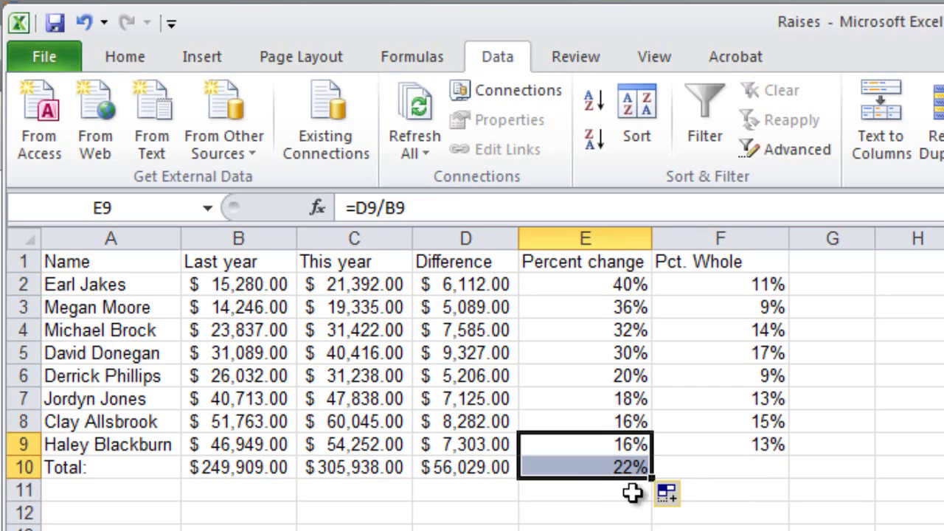
left_click(633, 493)
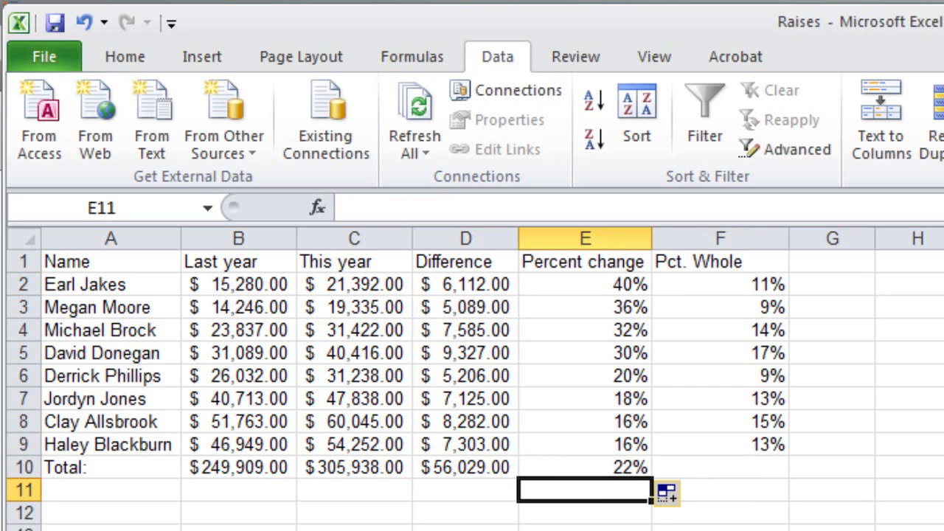
- Apply a bottom border to A9:F9 to separate the employee data from the Total row
left_click_drag(148, 443, 670, 438)
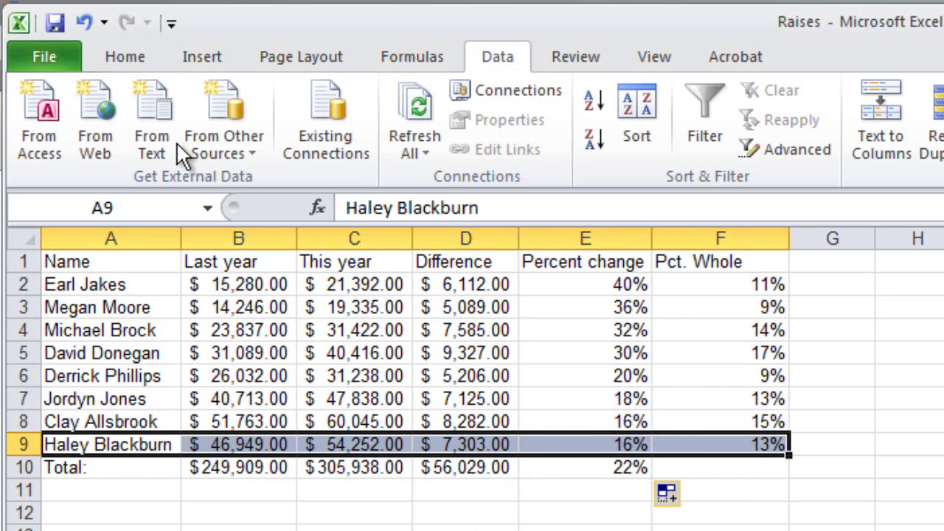
left_click(127, 59)
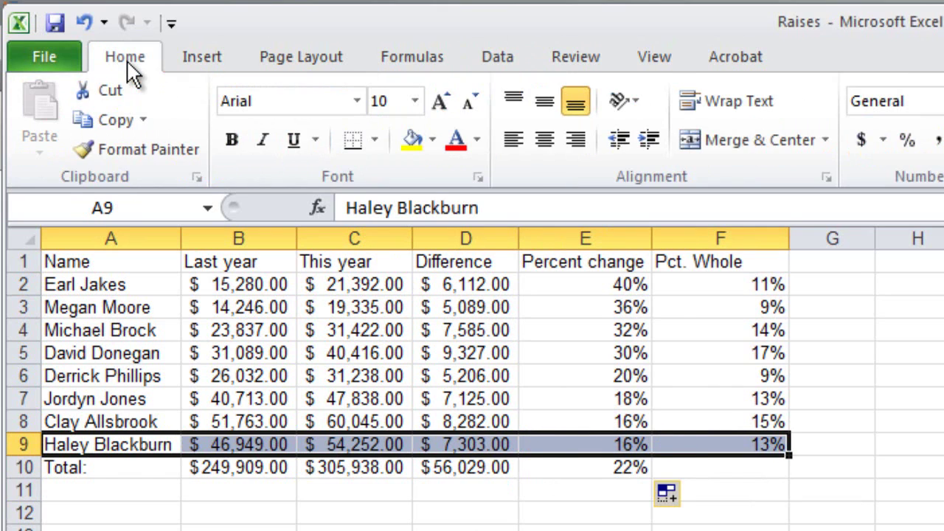
left_click(373, 142)
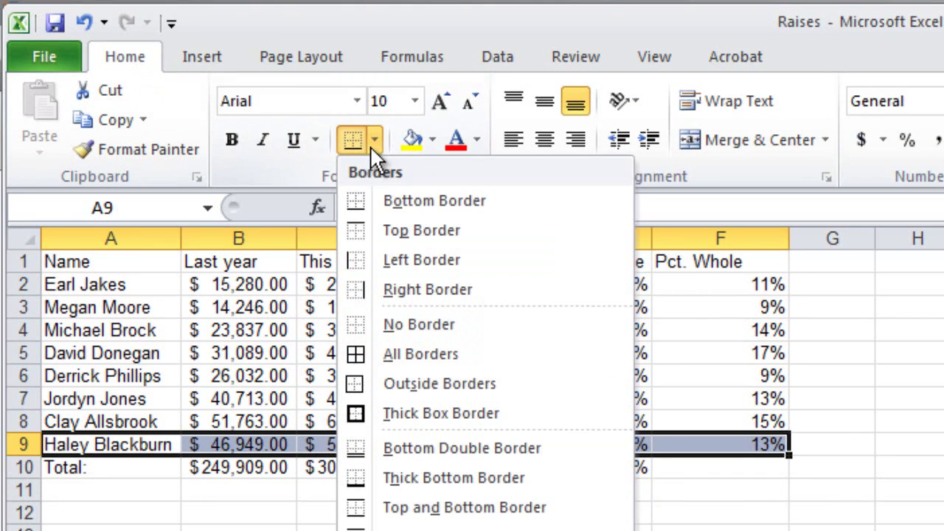
left_click(369, 207)
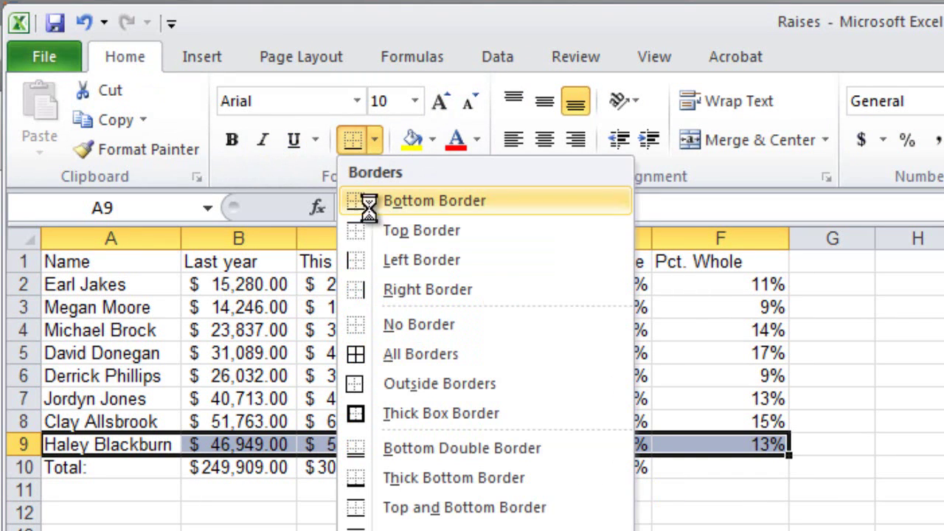
left_click(155, 492)
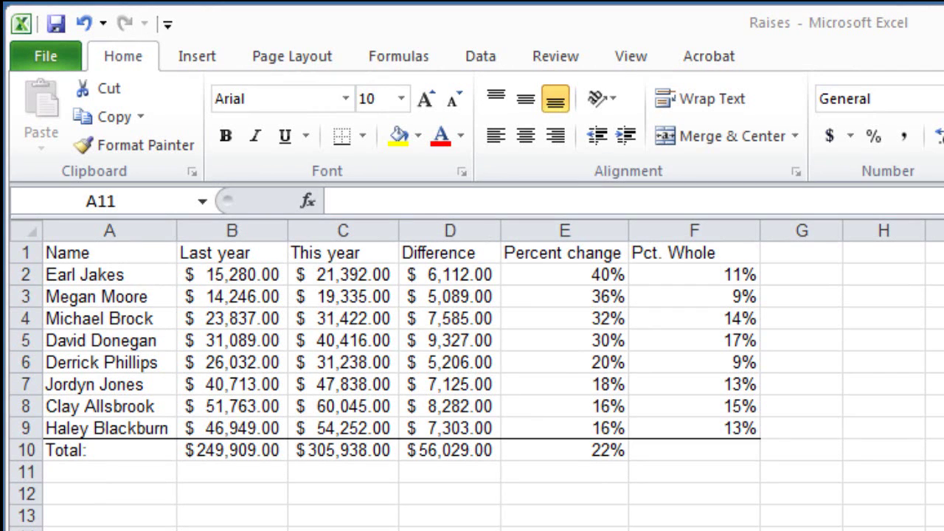
- Enter the label "Average:" in A11 below the Total label
left_click(104, 473)
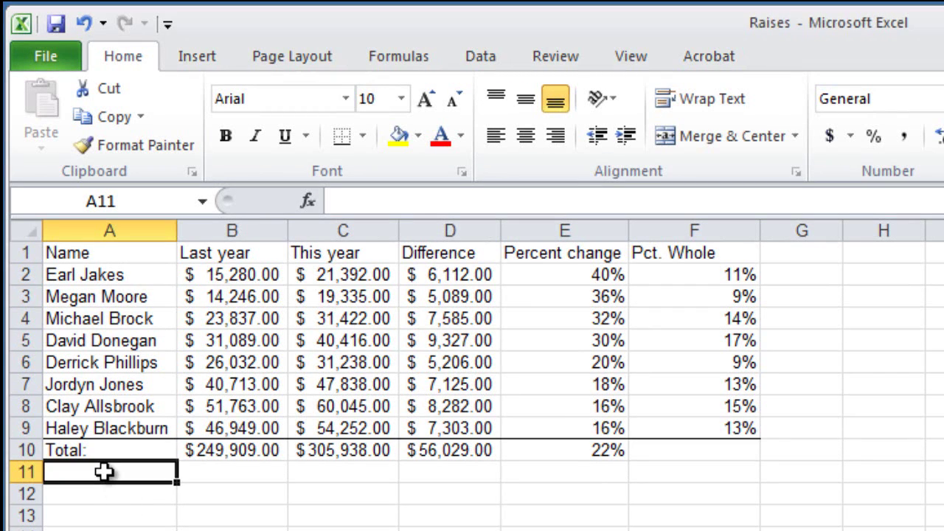
type("Averag")
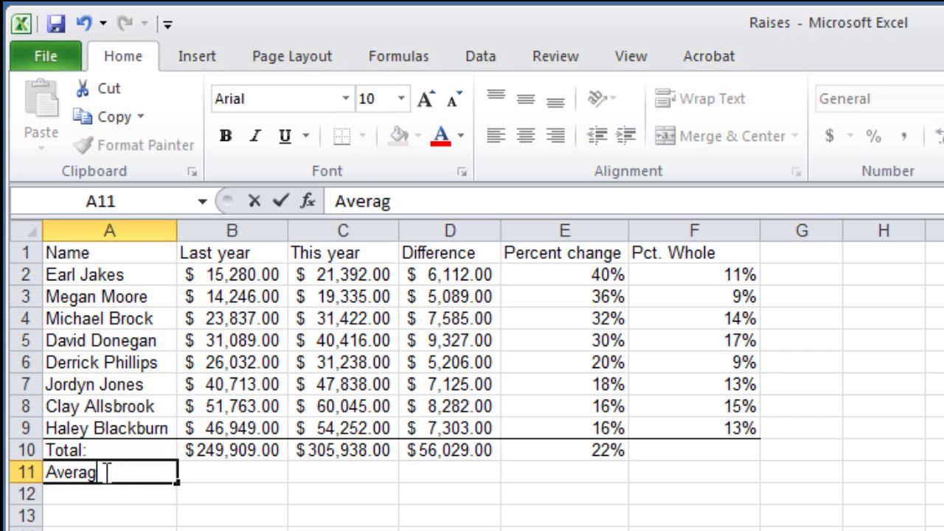
type("e:")
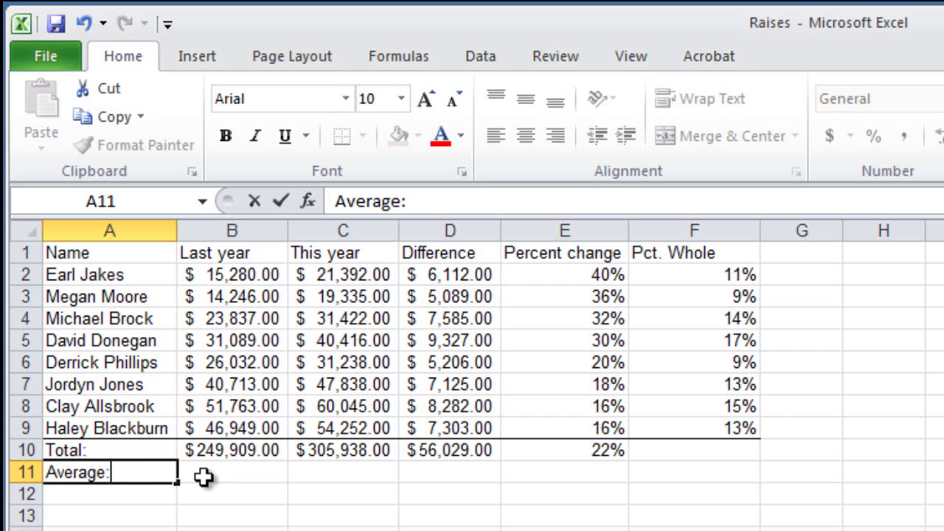
- Enter an AVERAGE formula in B11 over the Last year salaries in B2:B9, excluding the total
left_click(210, 475)
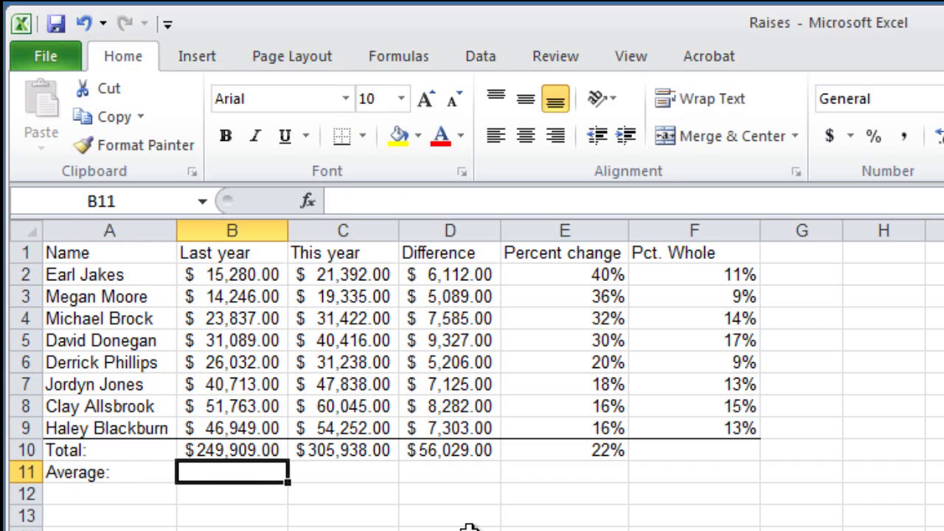
type("=")
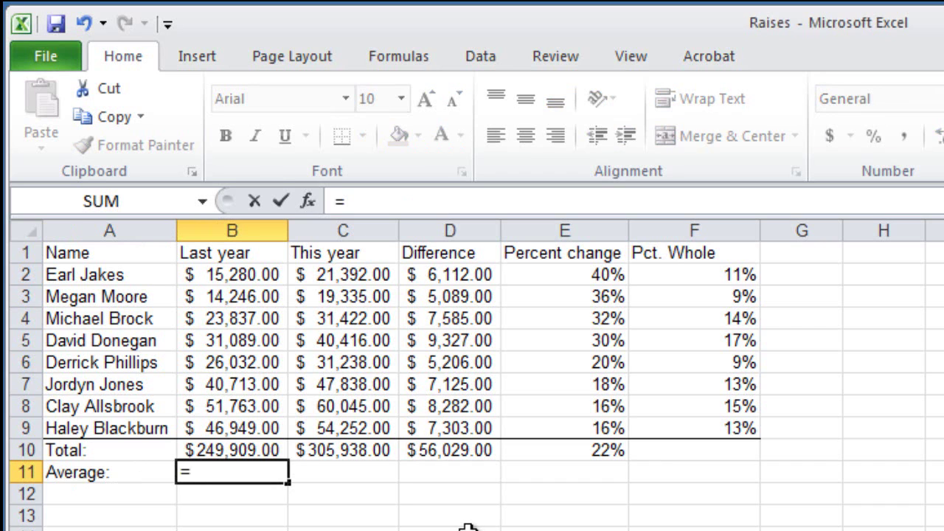
type("average(")
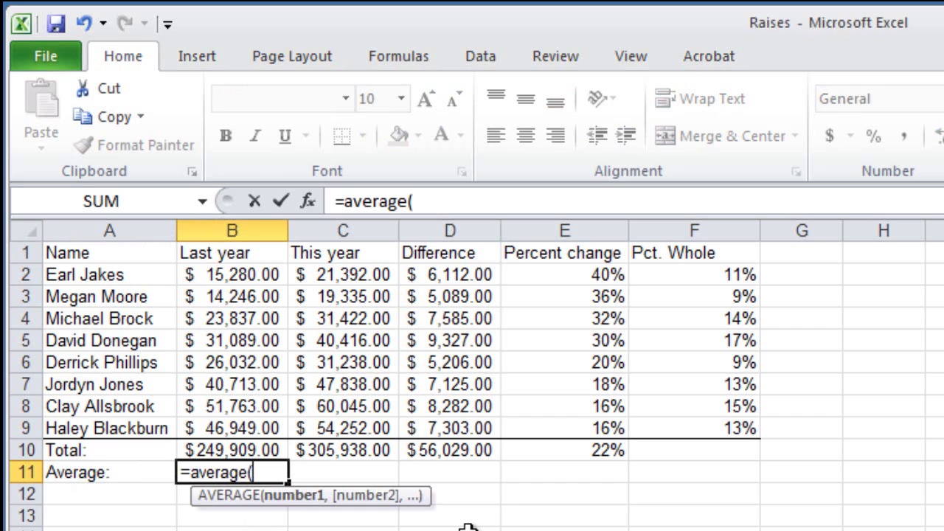
left_click(264, 428)
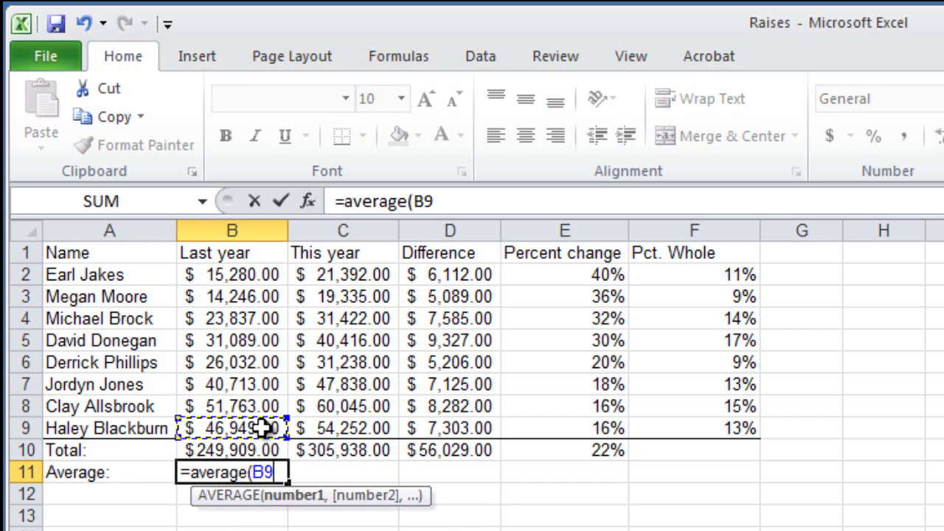
left_click_drag(263, 428, 250, 277)
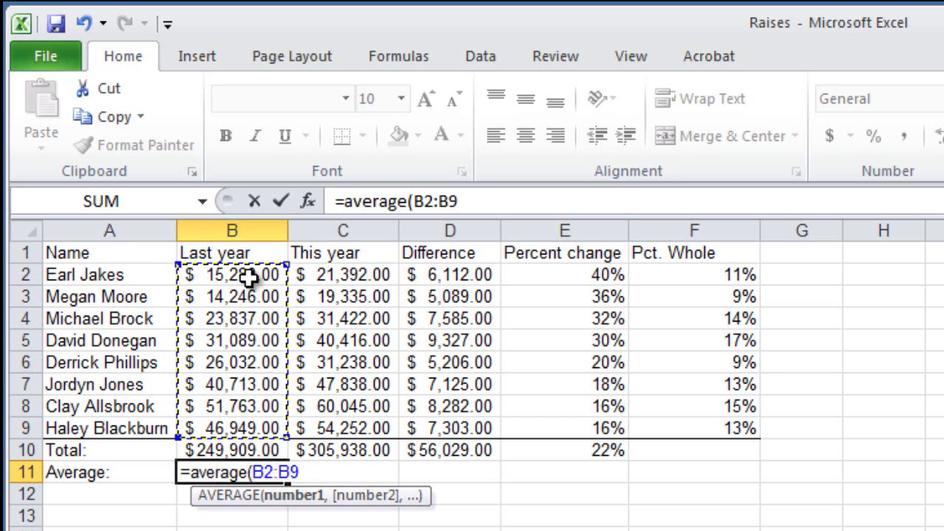
key("Return")
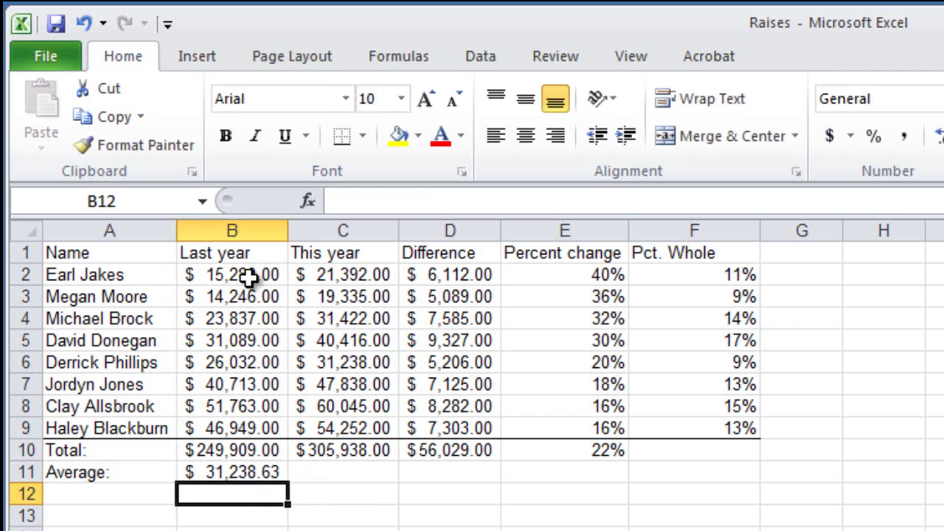
- Fill the average formula from B11 across through E11, and select E11
left_click(254, 475)
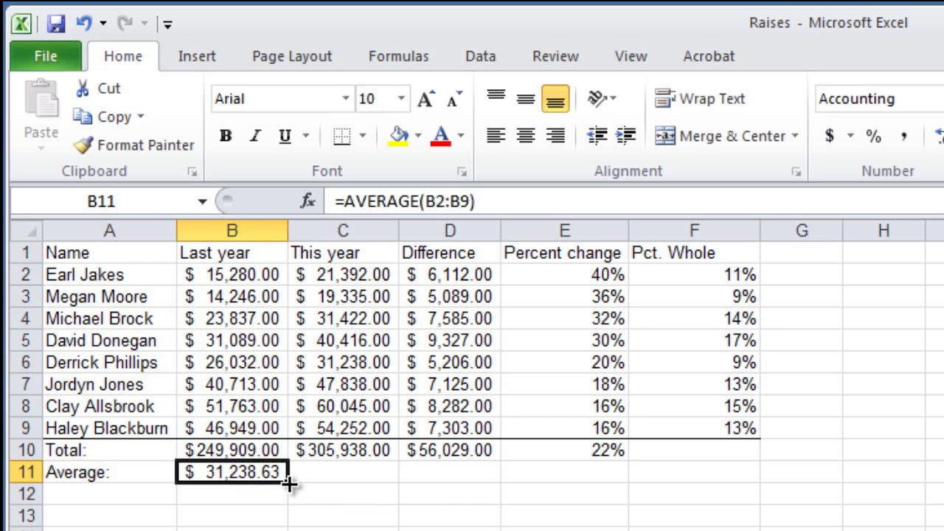
left_click_drag(289, 483, 574, 472)
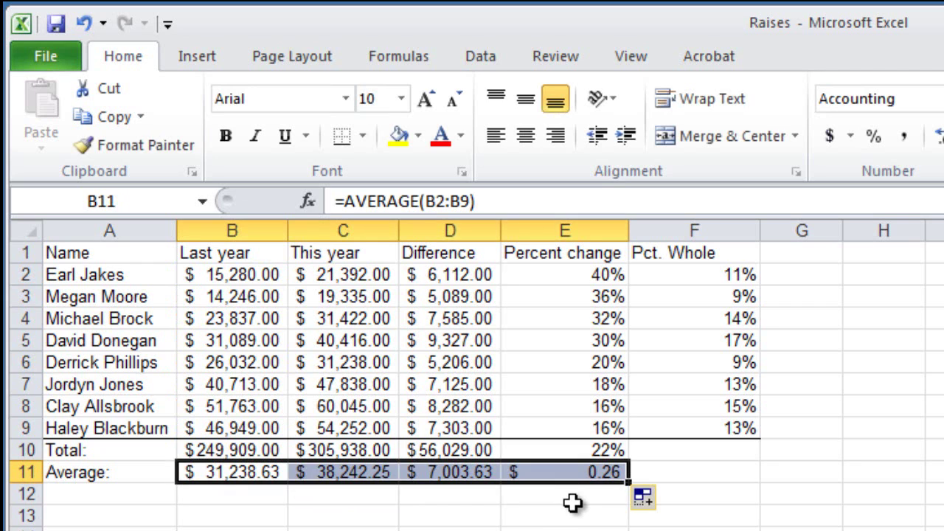
left_click(574, 502)
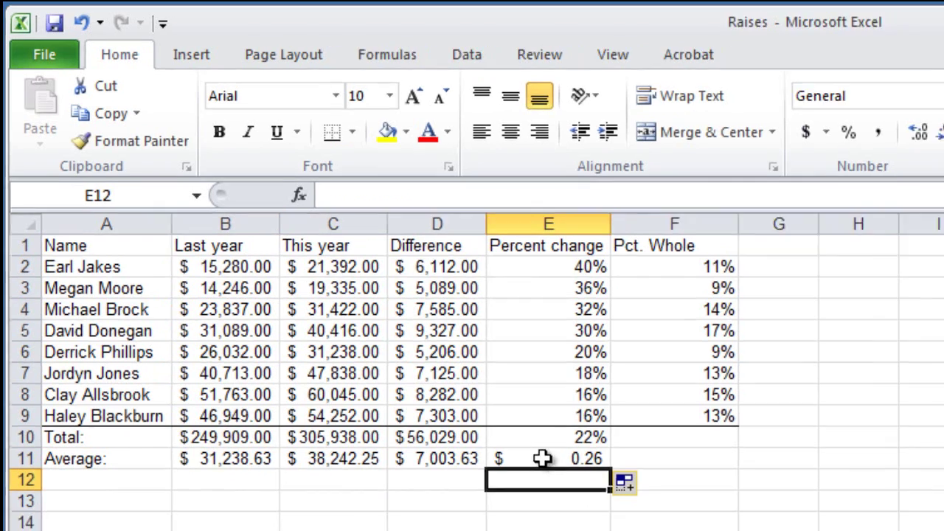
left_click(557, 472)
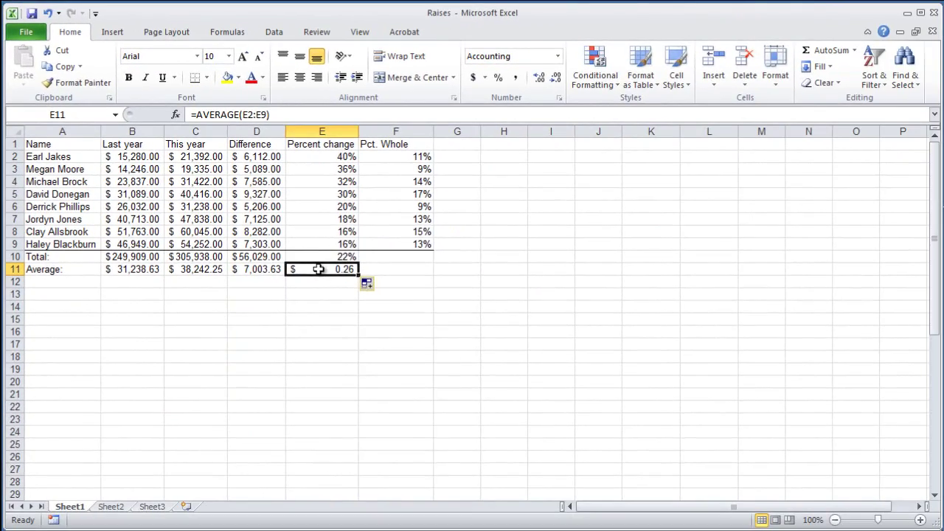
- Format the average percent change in E11 as a percentage with 0 decimal places
right_click(318, 269)
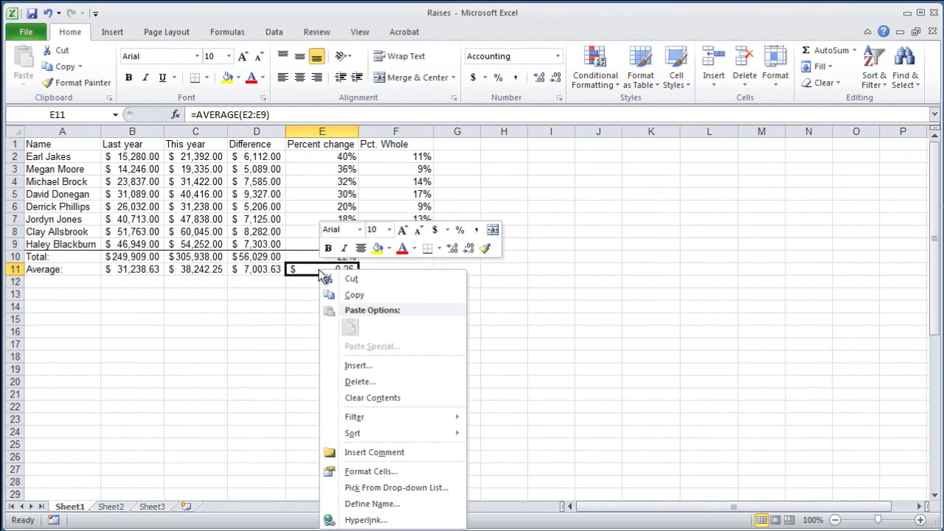
left_click(371, 470)
left_click_drag(381, 304, 647, 154)
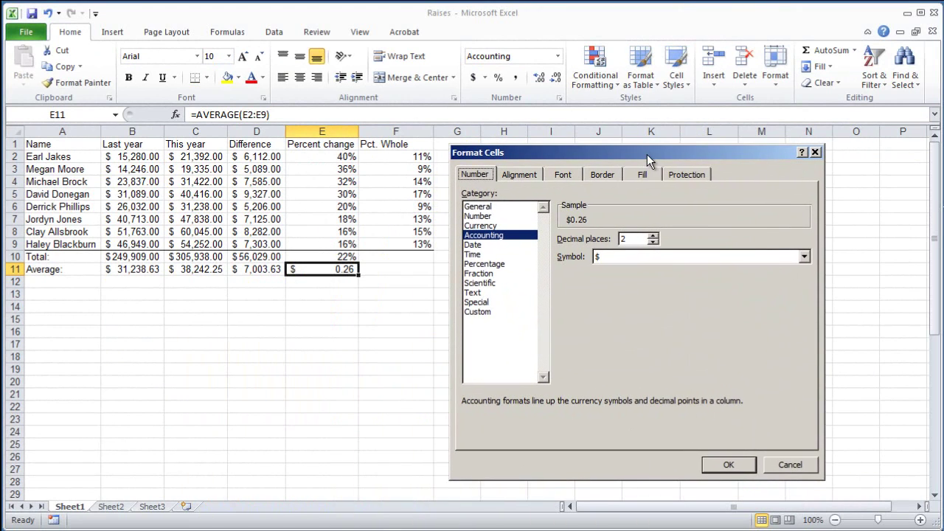
left_click(483, 264)
left_click(652, 242)
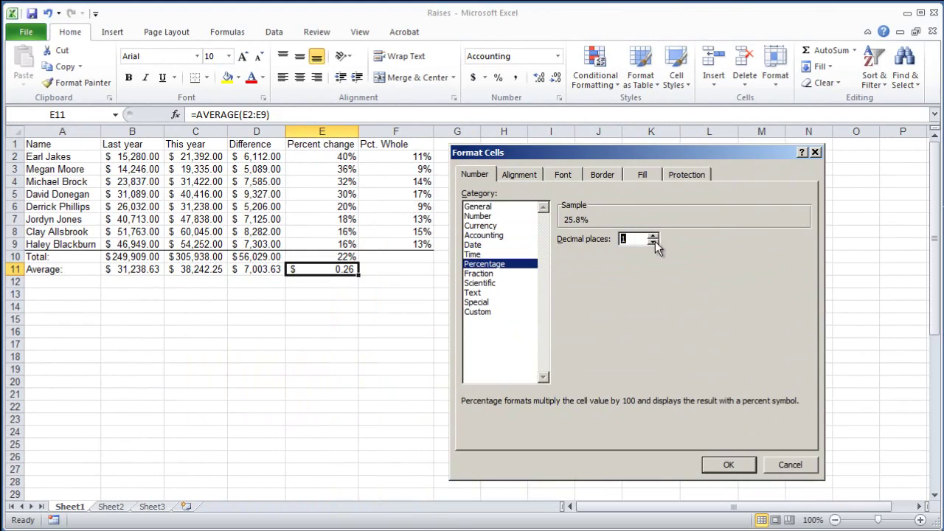
left_click(653, 241)
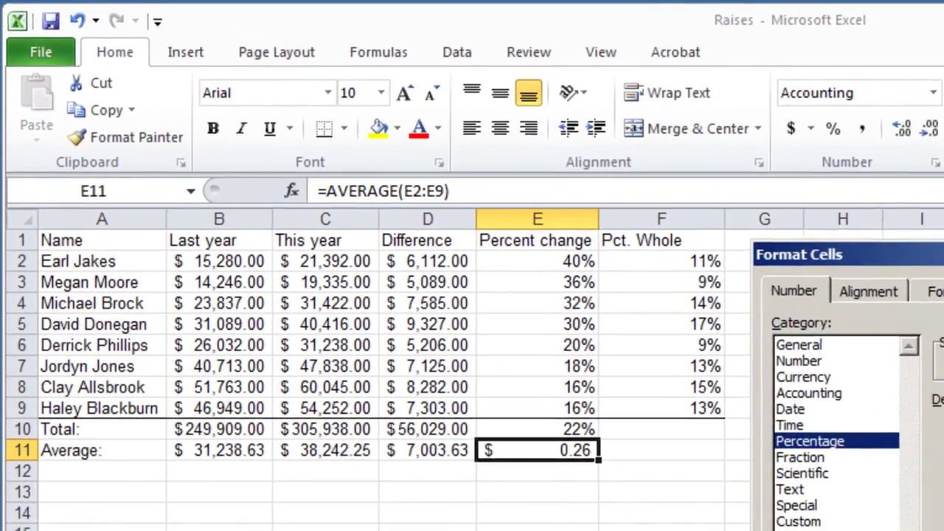
key("Return")
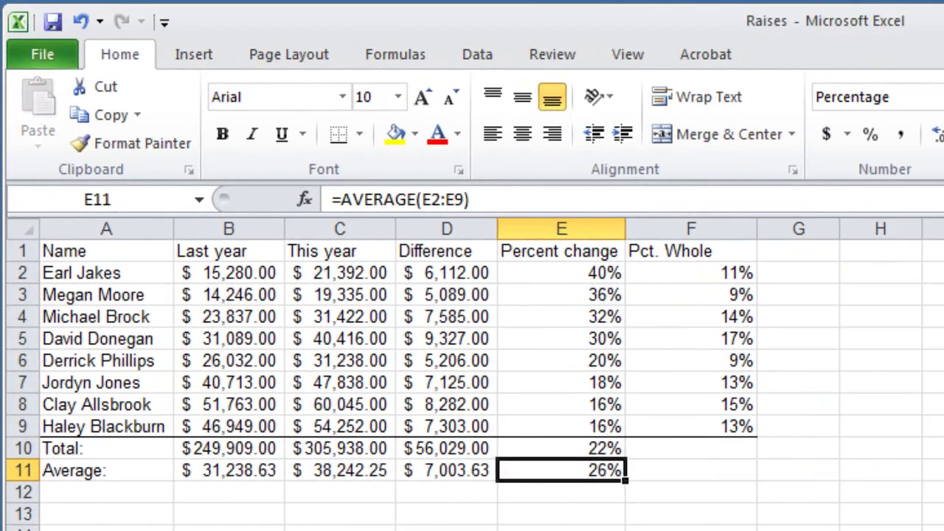
- Enter the label "Median:" in A12 below the Average label
left_click(129, 506)
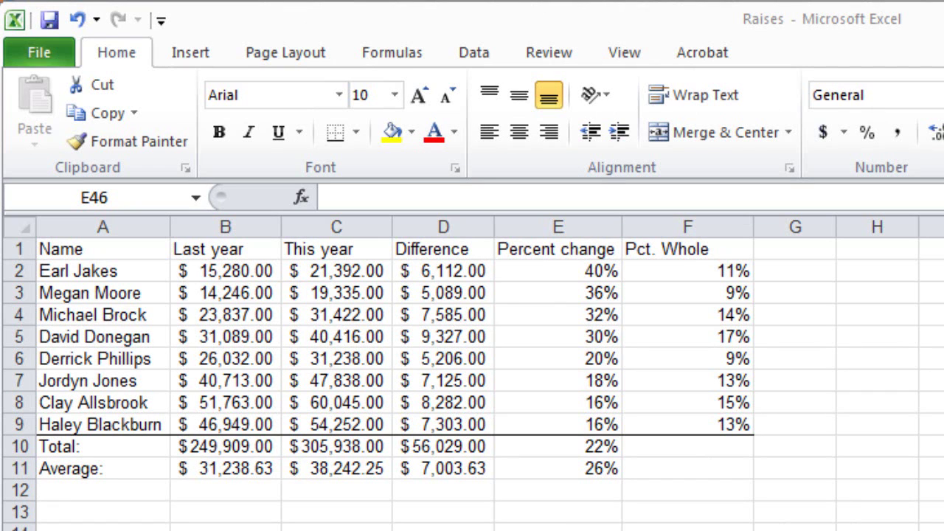
left_click(128, 491)
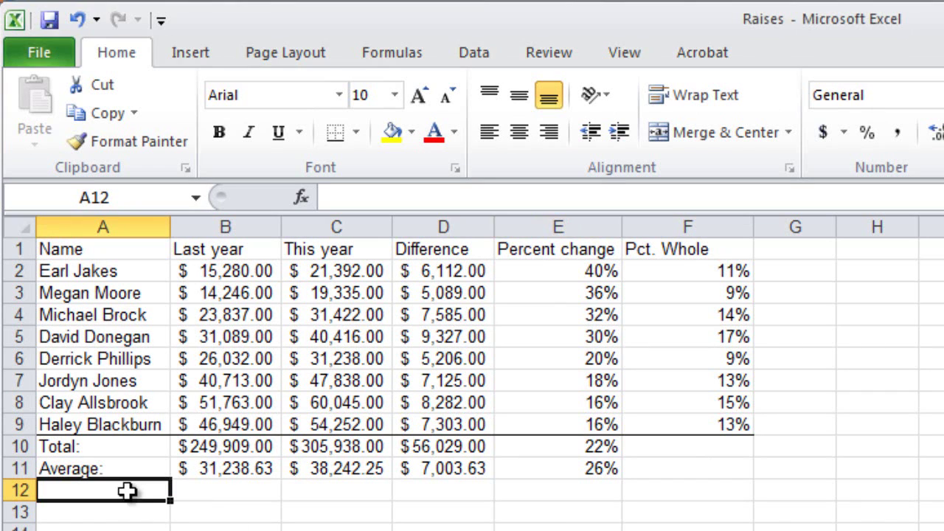
type("Median:")
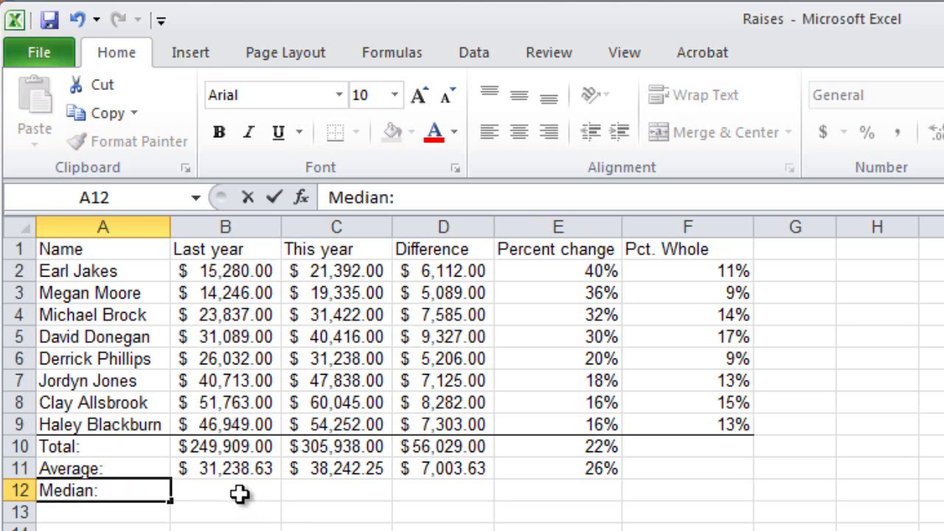
key("Tab")
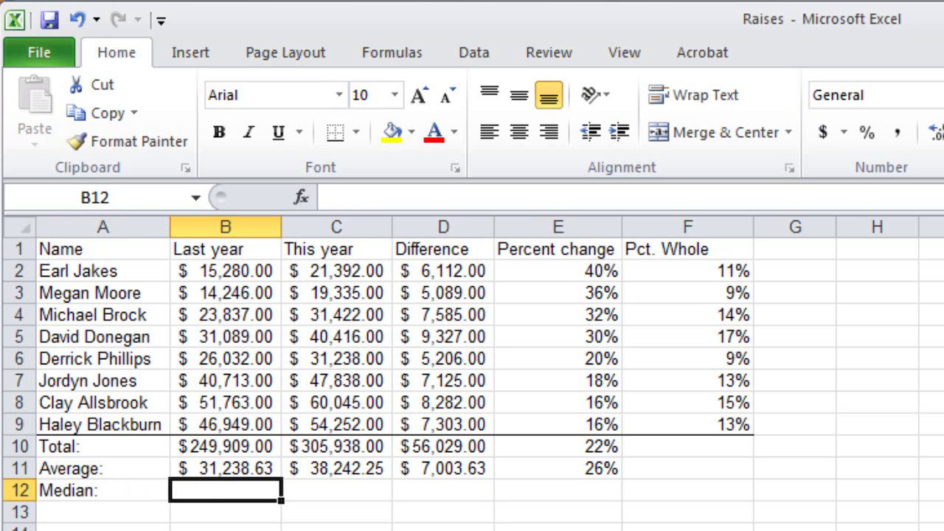
- Enter a MEDIAN formula in B12 over the Last year salaries in B2:B9
type("=")
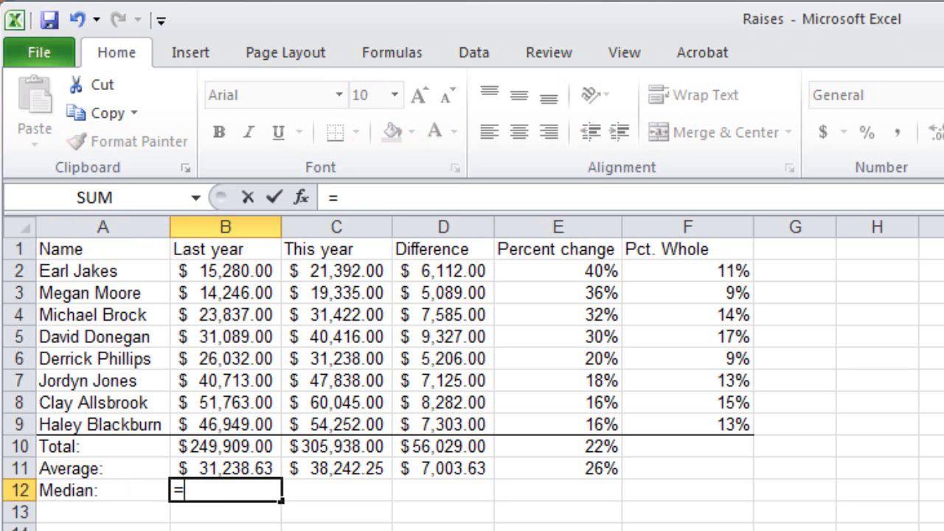
type("median(")
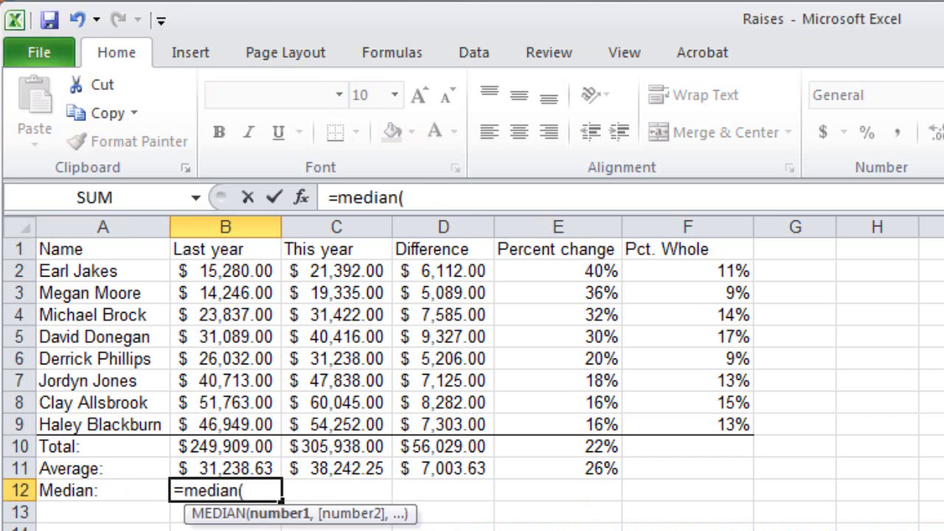
left_click_drag(266, 425, 274, 271)
key("Return")
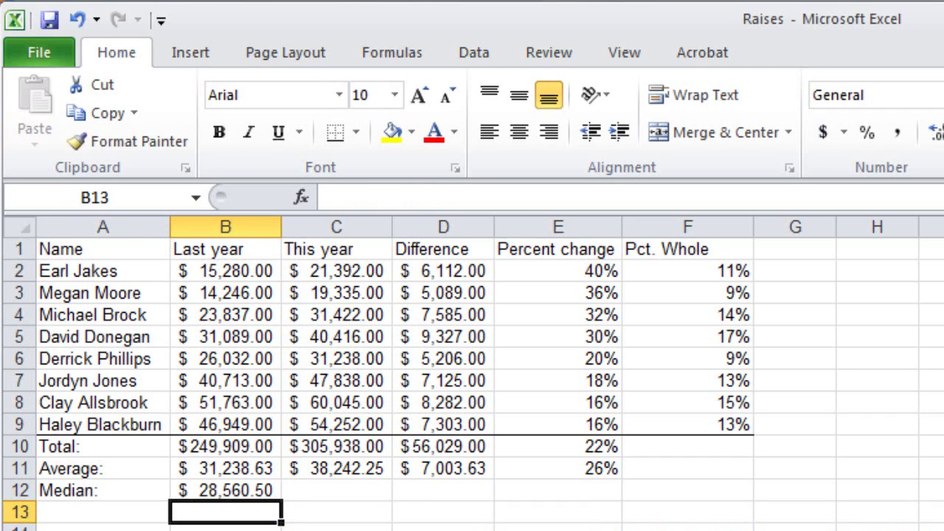
- Copy the median formula from B12 and paste it into C12:E12
left_click(225, 491)
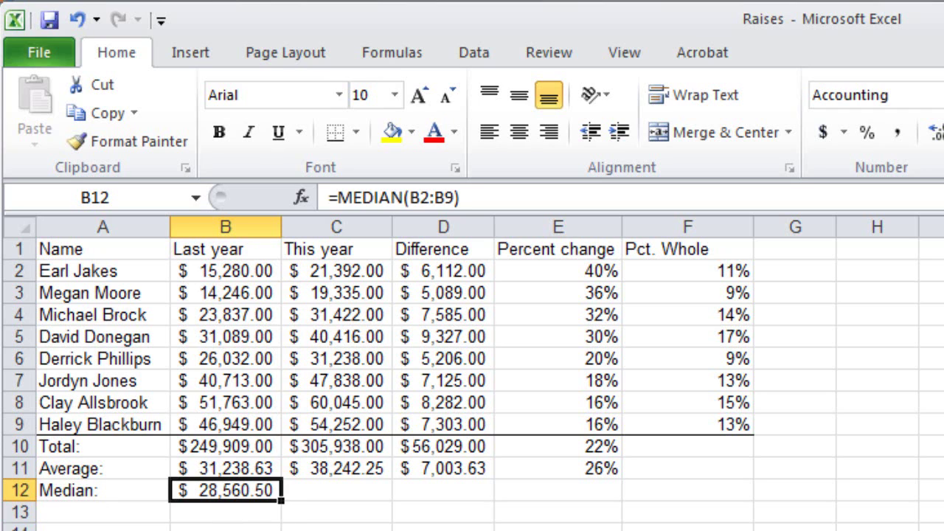
key("ctrl+c")
left_click_drag(336, 491, 557, 490)
key("ctrl+v")
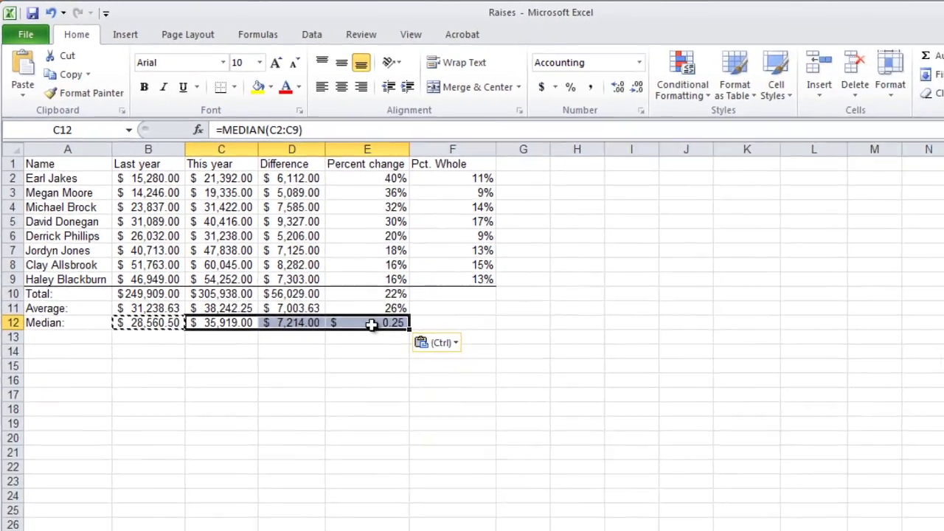
- Format the median percent change in E12 as a percentage with 0 decimal places
left_click(560, 490)
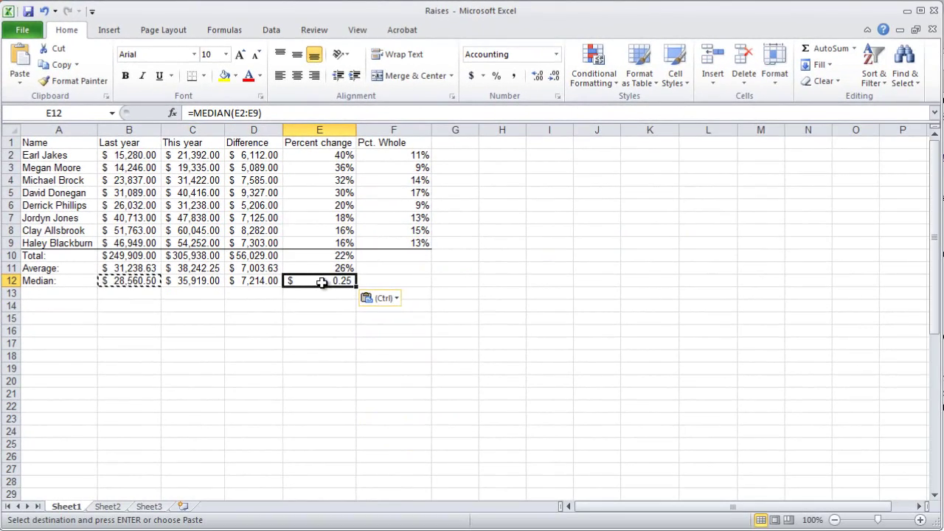
right_click(322, 284)
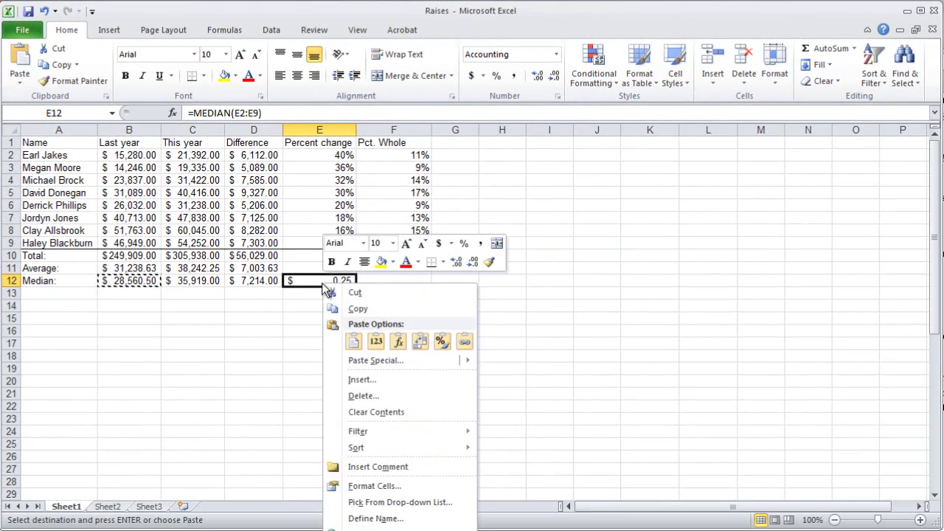
left_click(368, 486)
left_click_drag(374, 314, 664, 157)
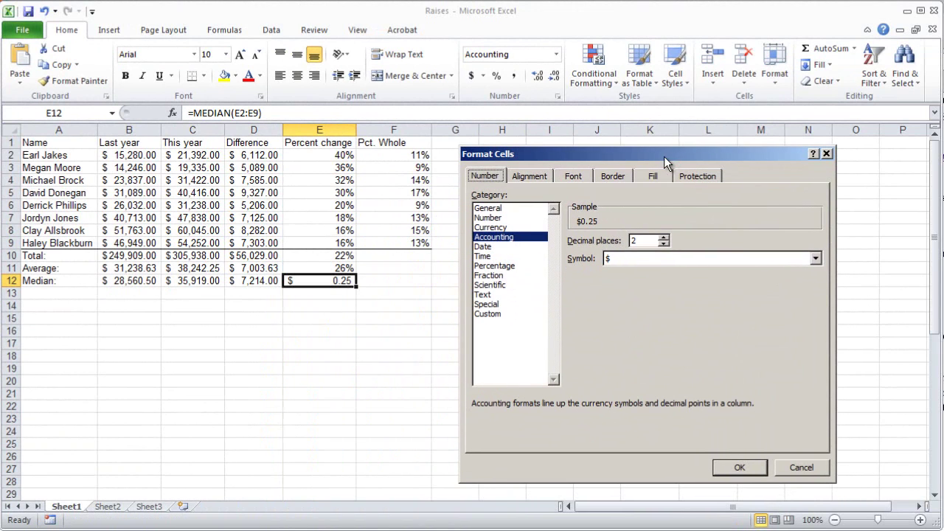
left_click(663, 244)
left_click(664, 245)
left_click(493, 266)
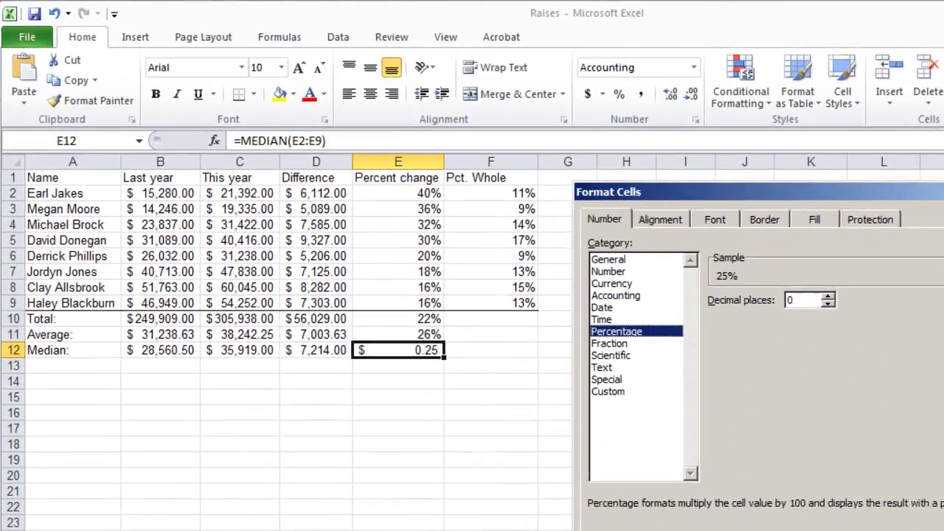
left_click(738, 469)
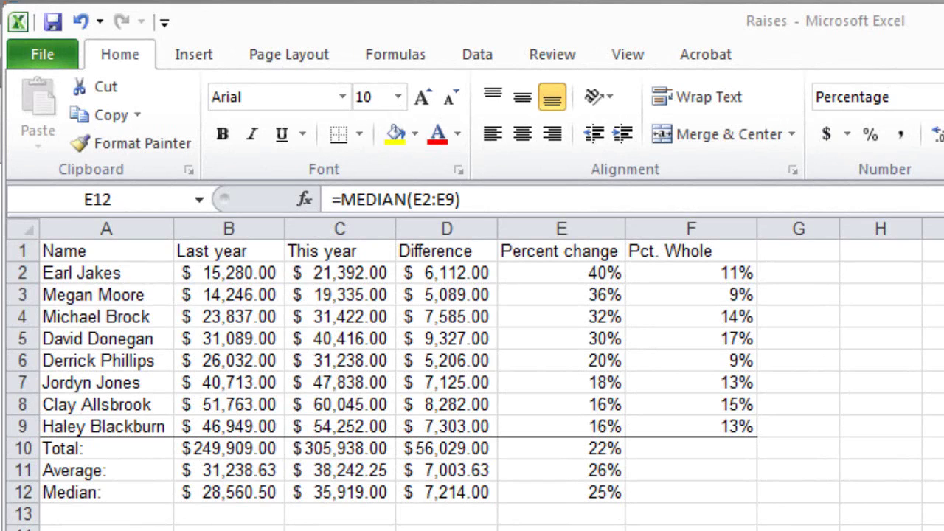
- Apply a bottom border to the header cells A1:F1 to separate them from the employee data
left_click(123, 251)
double_click(122, 251)
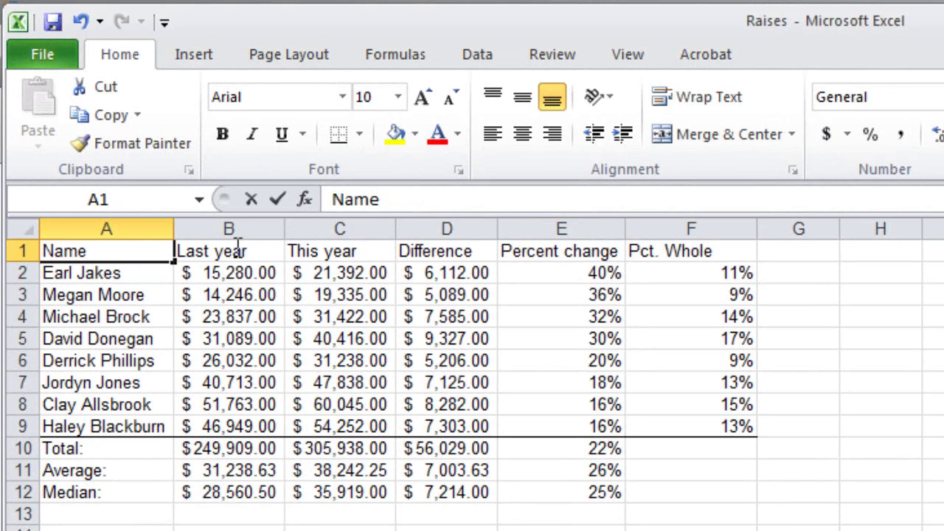
left_click(148, 268)
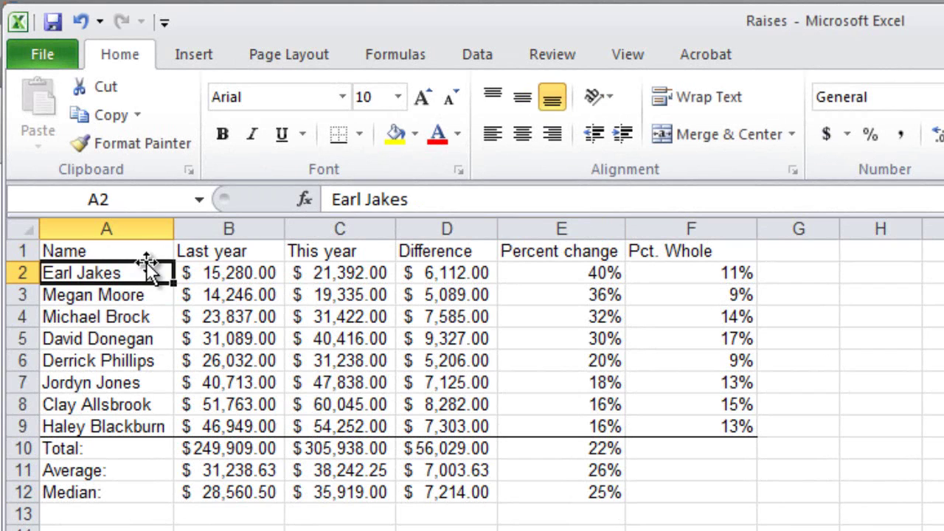
left_click_drag(144, 252, 675, 239)
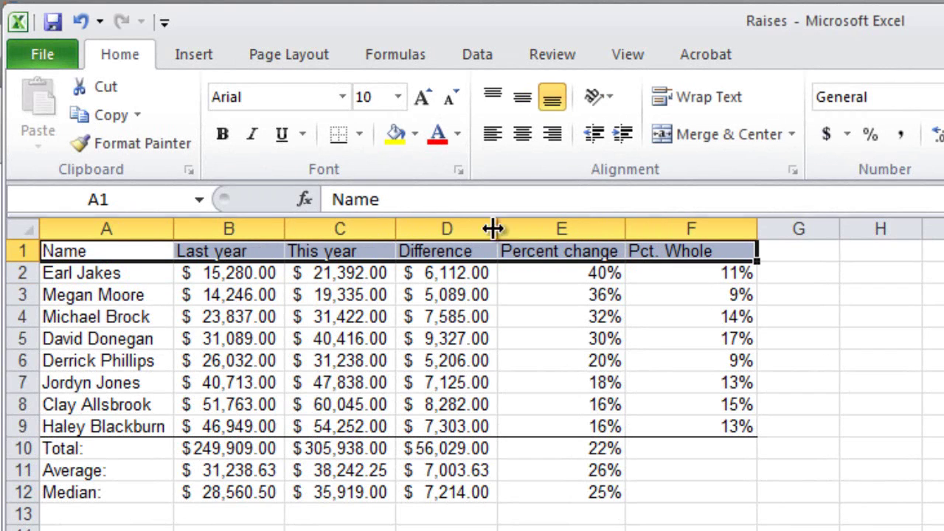
left_click(360, 134)
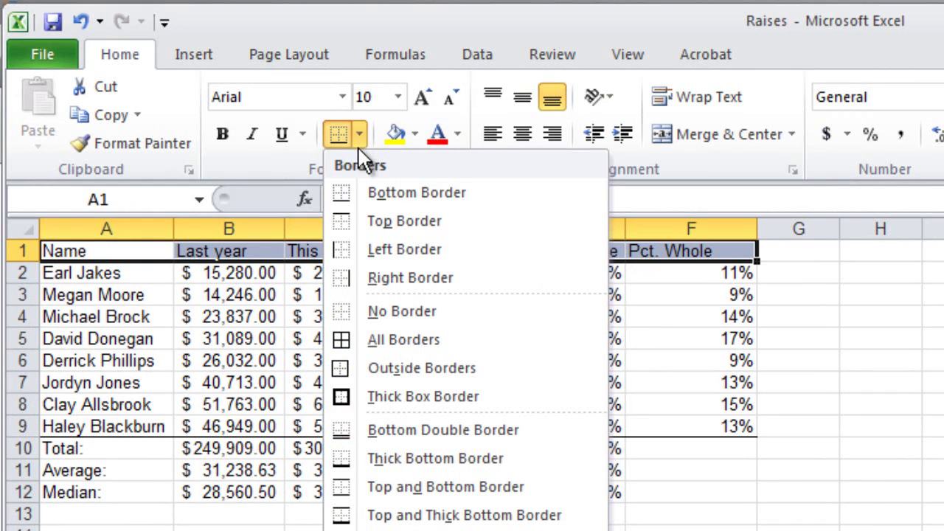
left_click(356, 193)
left_click(565, 516)
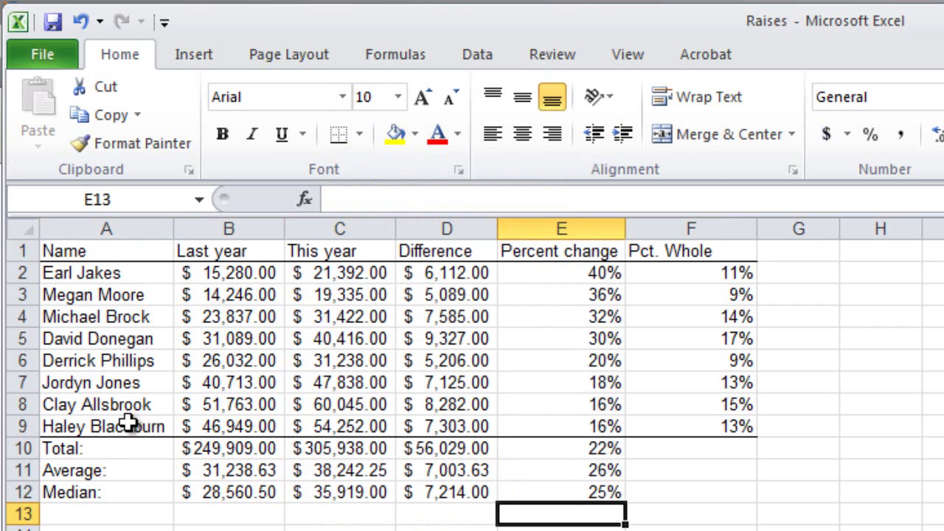
- Make the Total, Average and Median labels in A10:A12 and the column headers in A1:F1 bold
left_click_drag(98, 473, 96, 490)
left_click(223, 136)
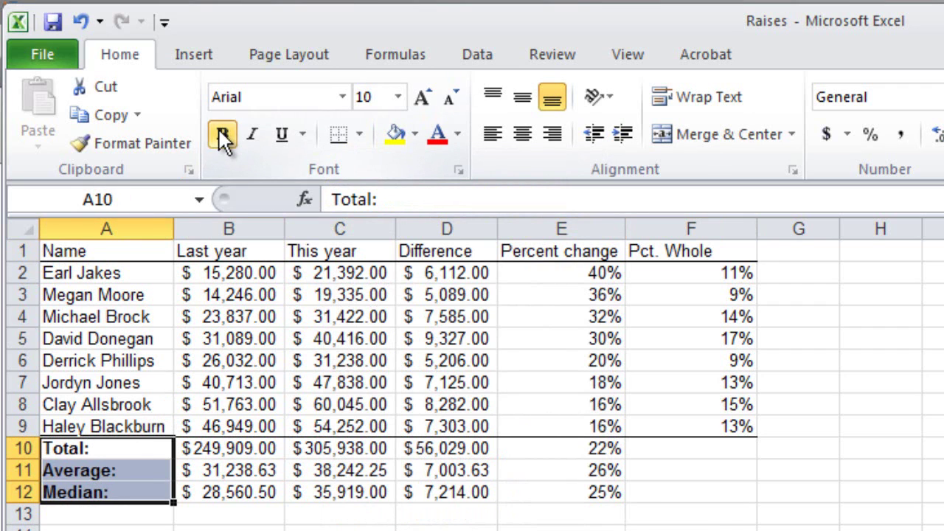
left_click(140, 251)
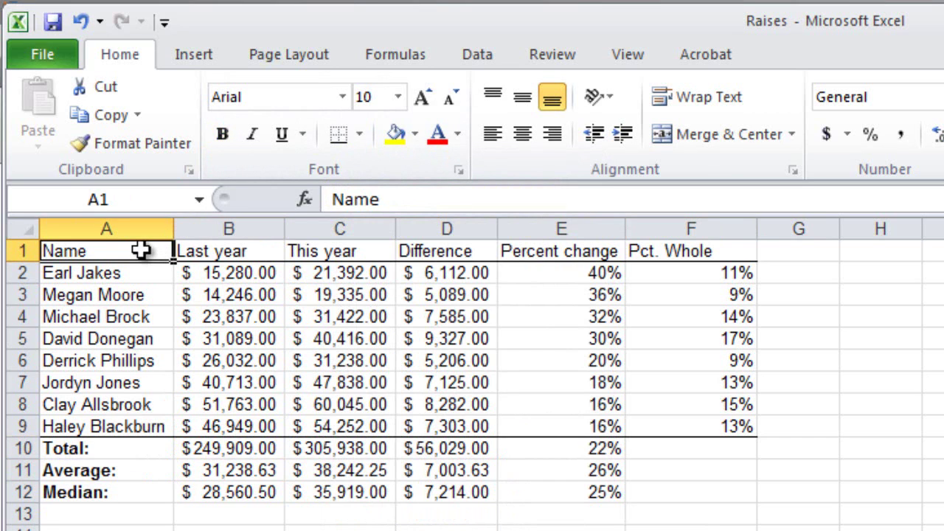
left_click_drag(140, 251, 652, 253)
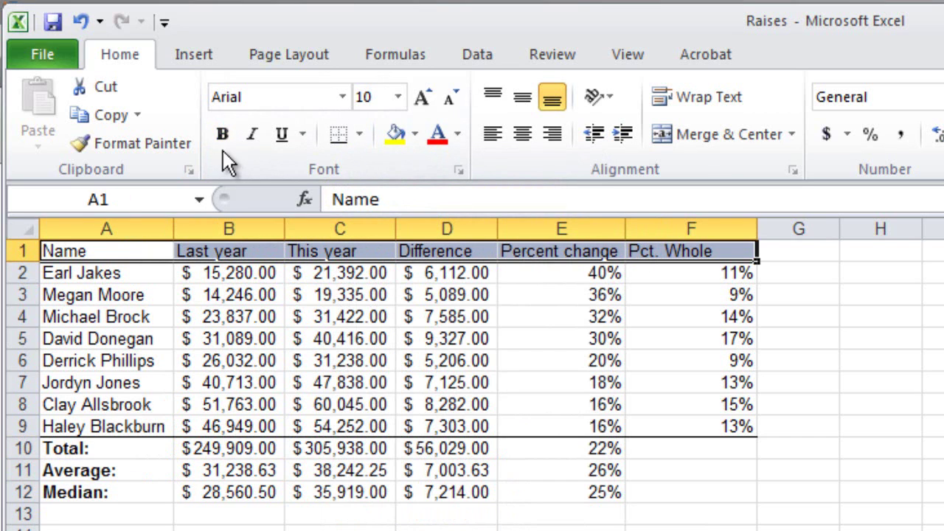
left_click(223, 134)
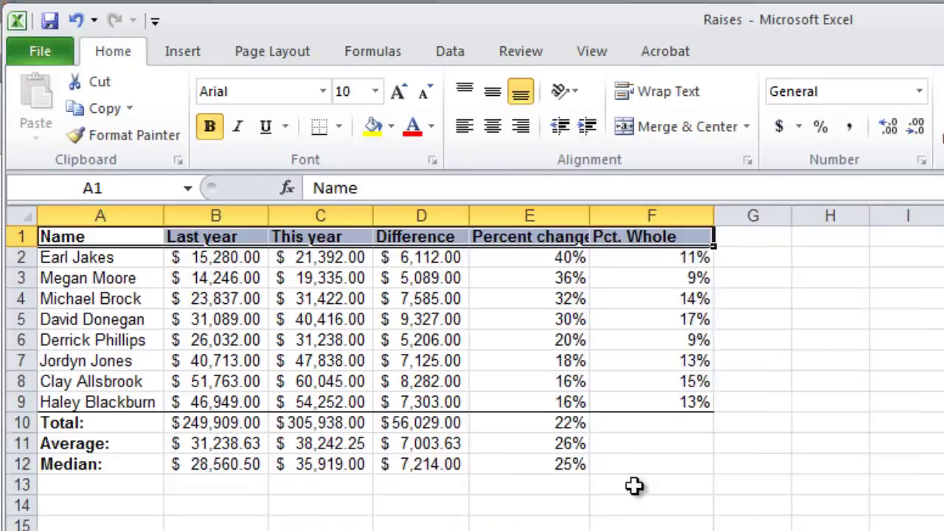
left_click(672, 515)
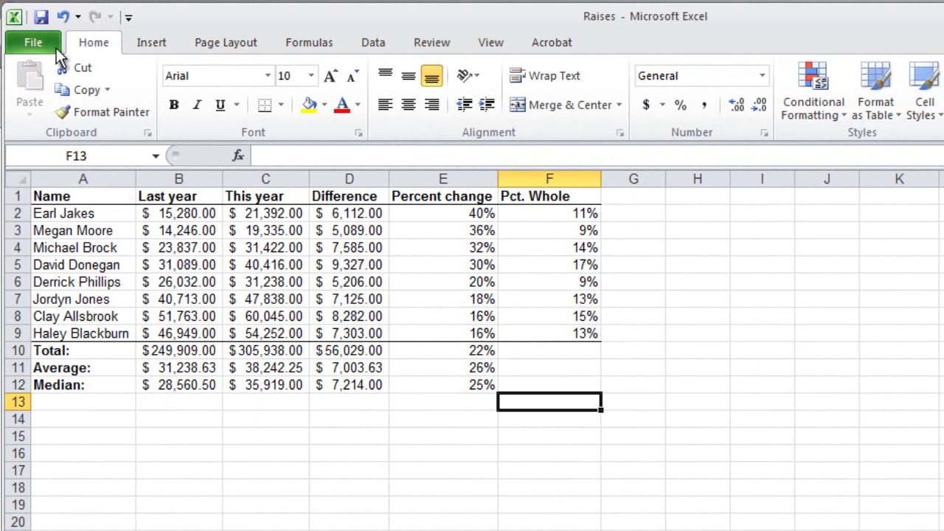
- Save a copy of the workbook on Removable Disk (E:) as "Raises analyzed" in Excel Workbook format
left_click(52, 46)
left_click(81, 103)
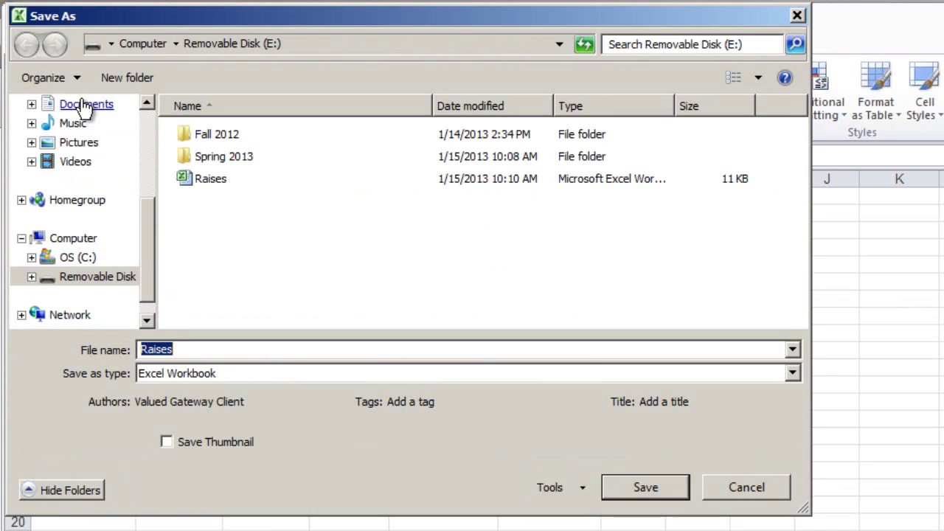
left_click(106, 277)
left_click(181, 350)
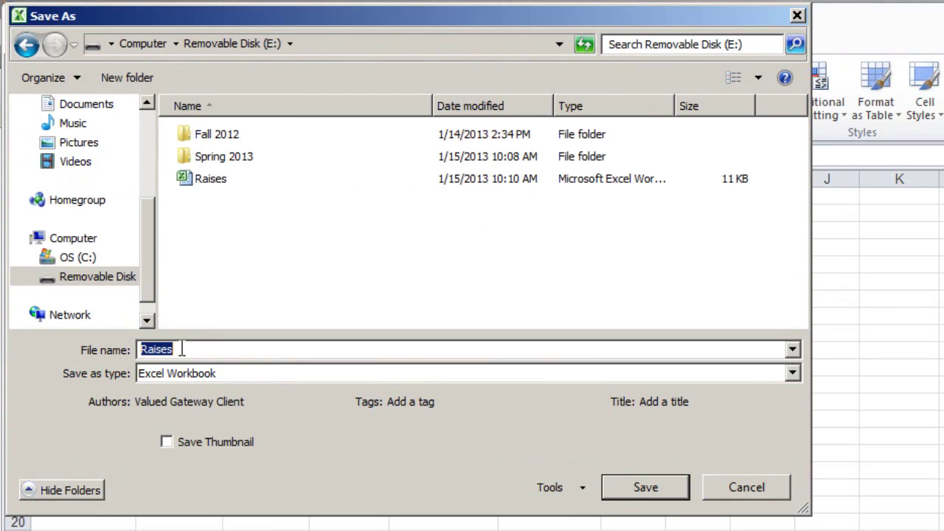
left_click(183, 352)
type("analyzed")
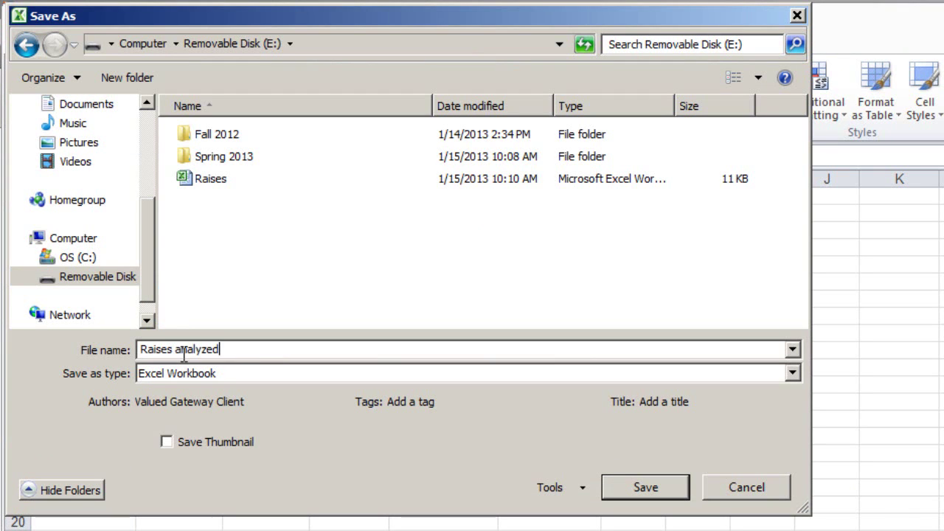
left_click(625, 490)
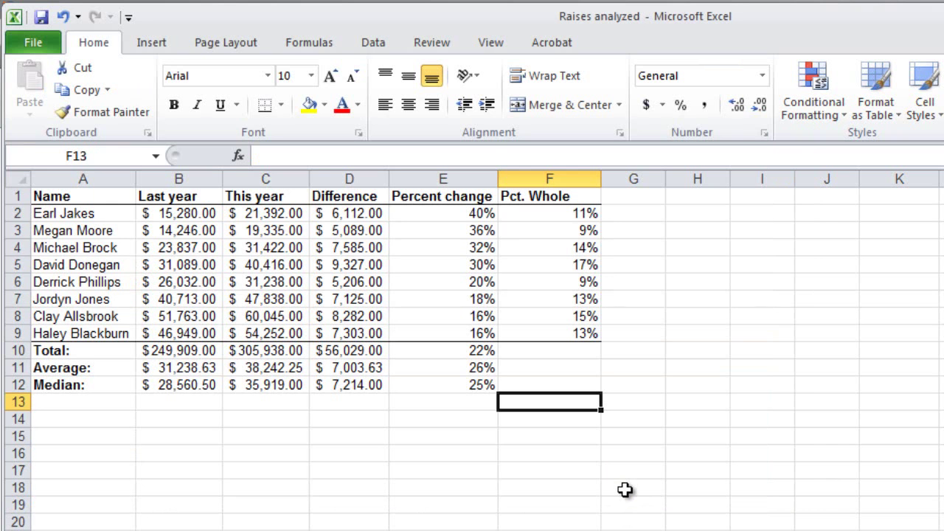